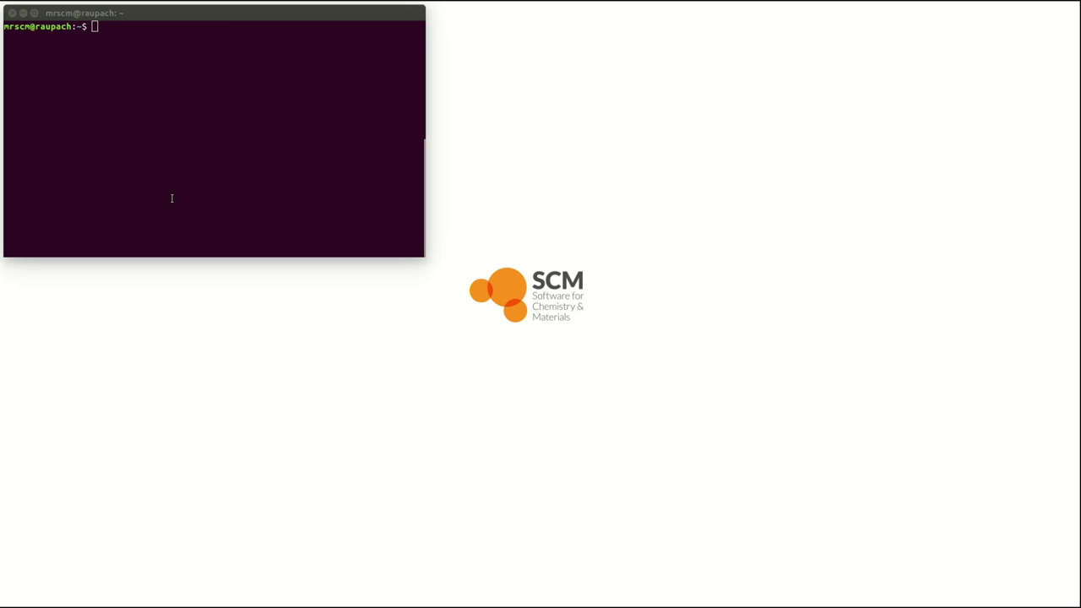
Launch the ADFjobs job manager from the terminal with the command adfjobs.
click(204, 169)
text(adfjoa)
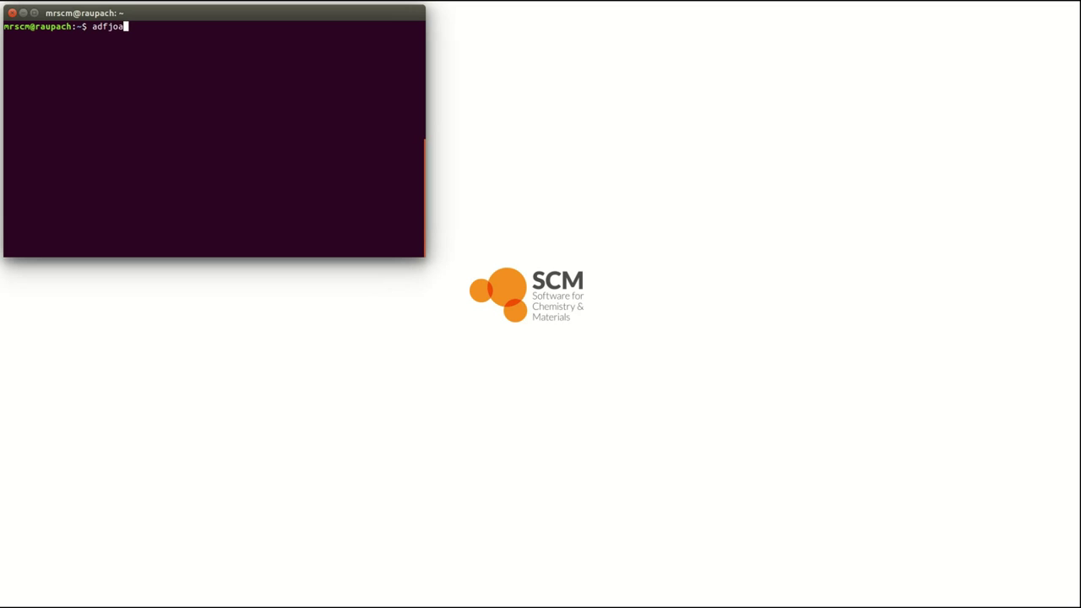
key(BackSpace)
text(bs)
key(Return)
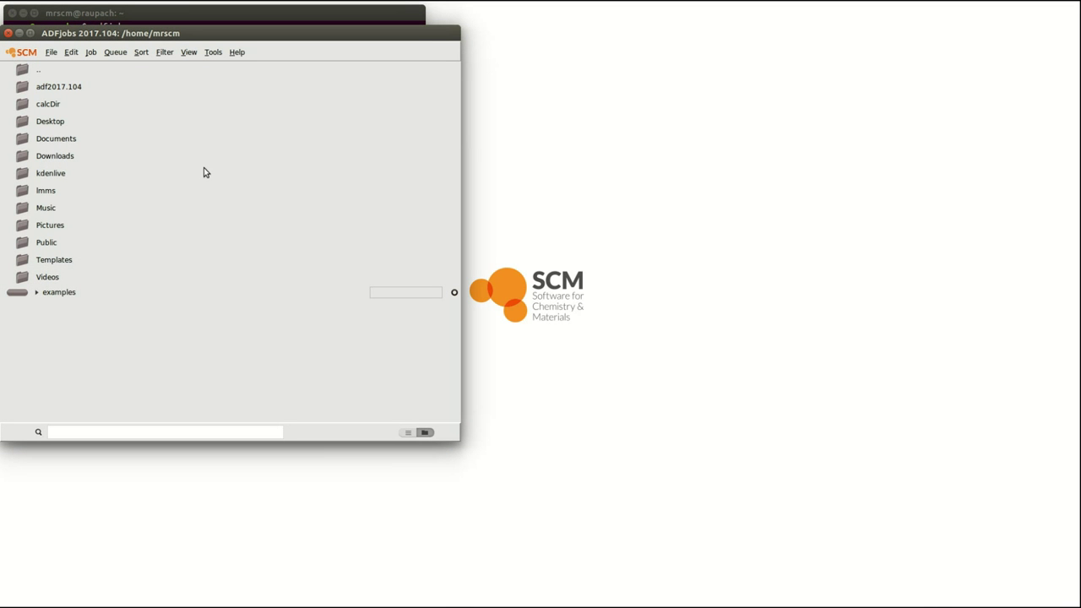
Create a folder named MoS2_Monolayer inside calcDir and open it.
click(23, 105)
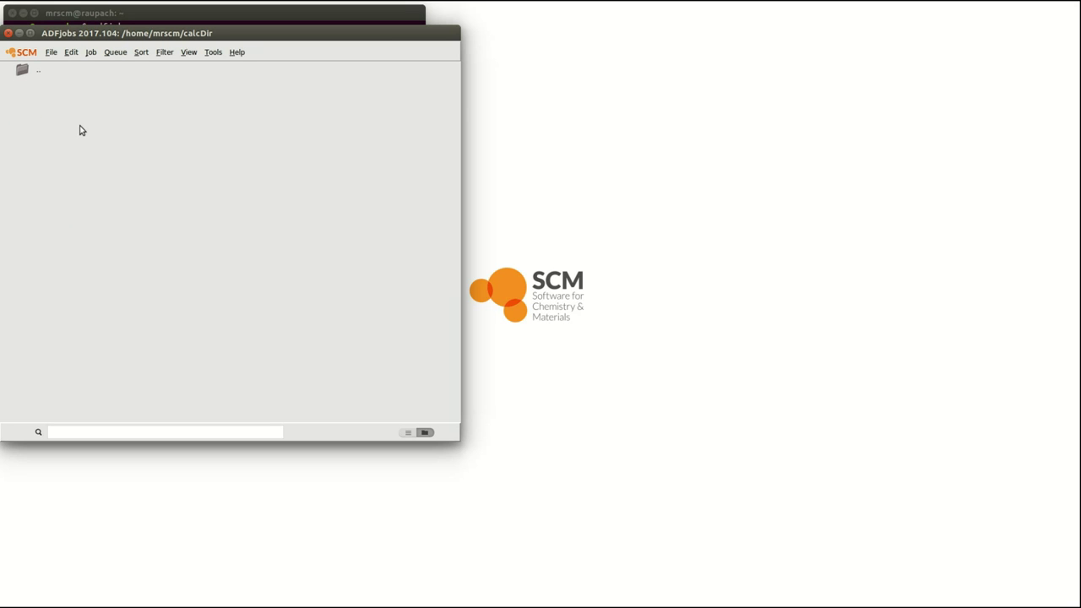
click(53, 53)
click(109, 74)
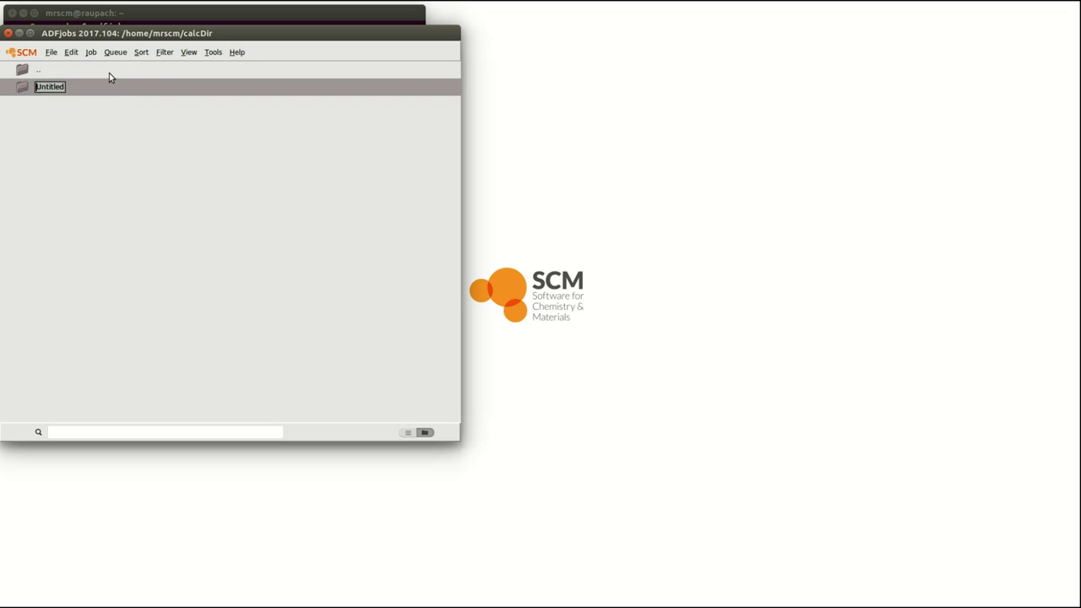
text(MoS2_Monolayer)
key(Return)
double_click(21, 88)
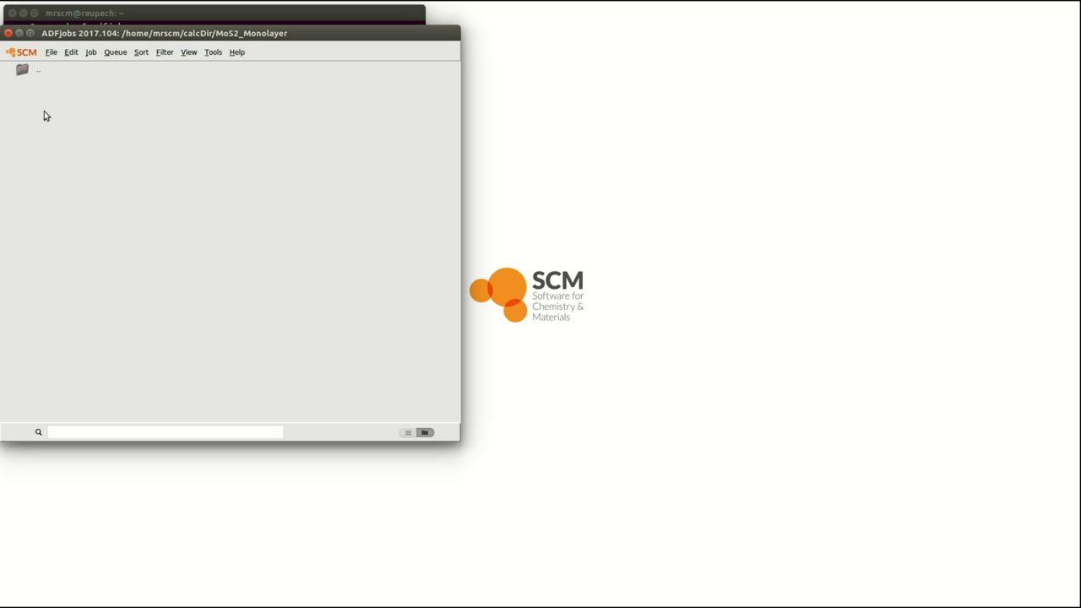
Start a new job input in ADFinput and import the MoS2_Monolayer crystal structure found by searching.
click(34, 53)
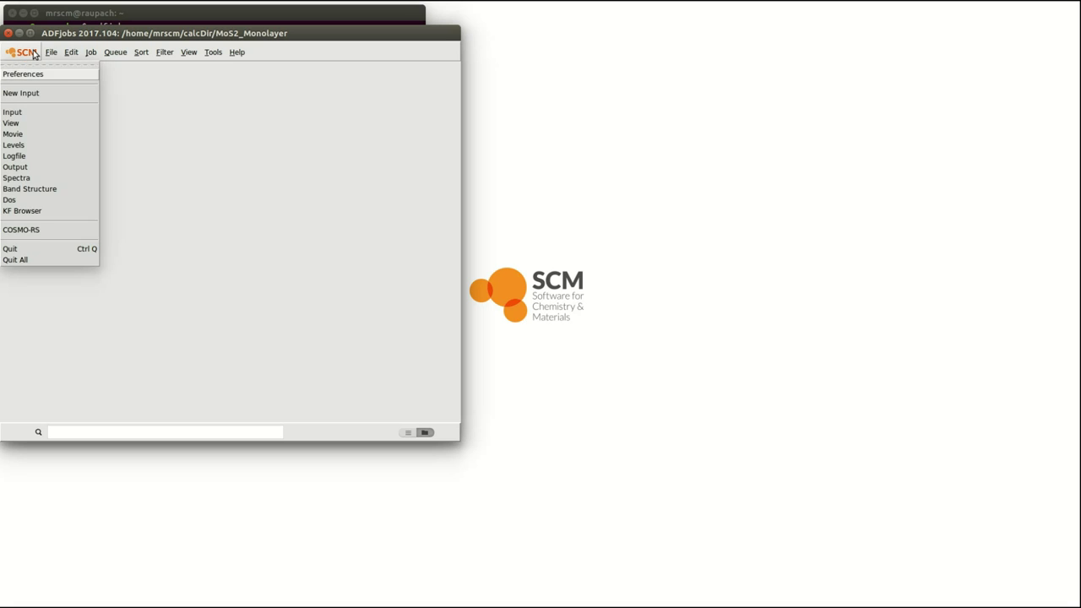
click(56, 91)
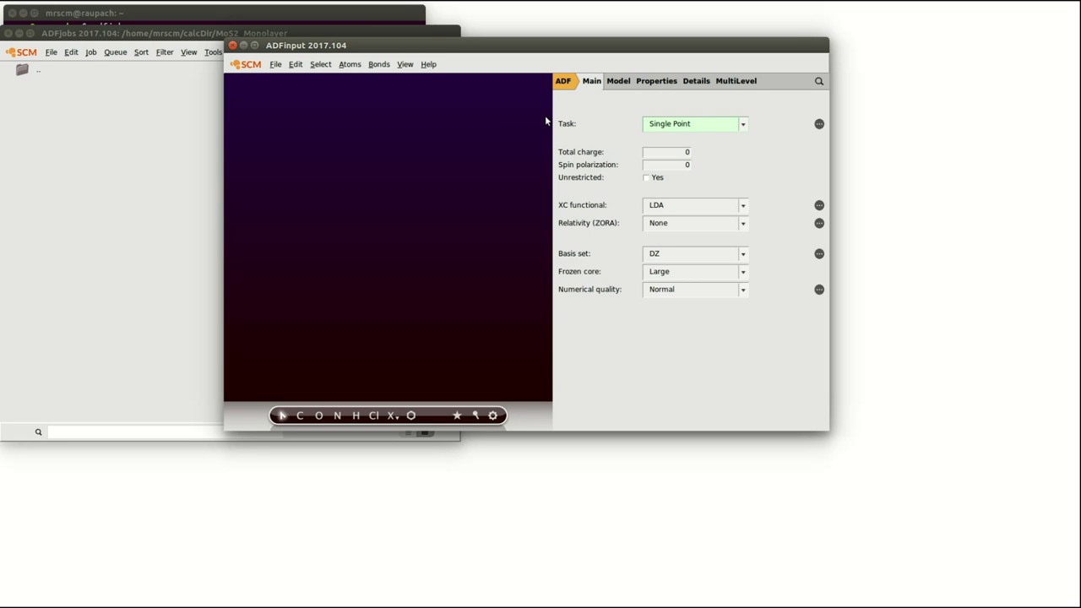
click(819, 82)
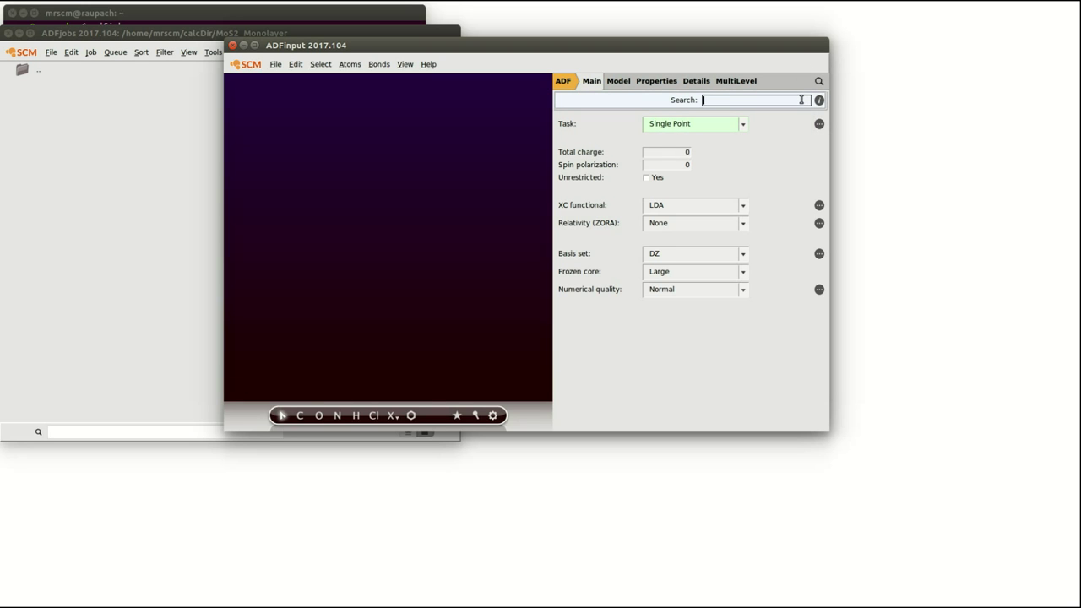
text(MoS2_M)
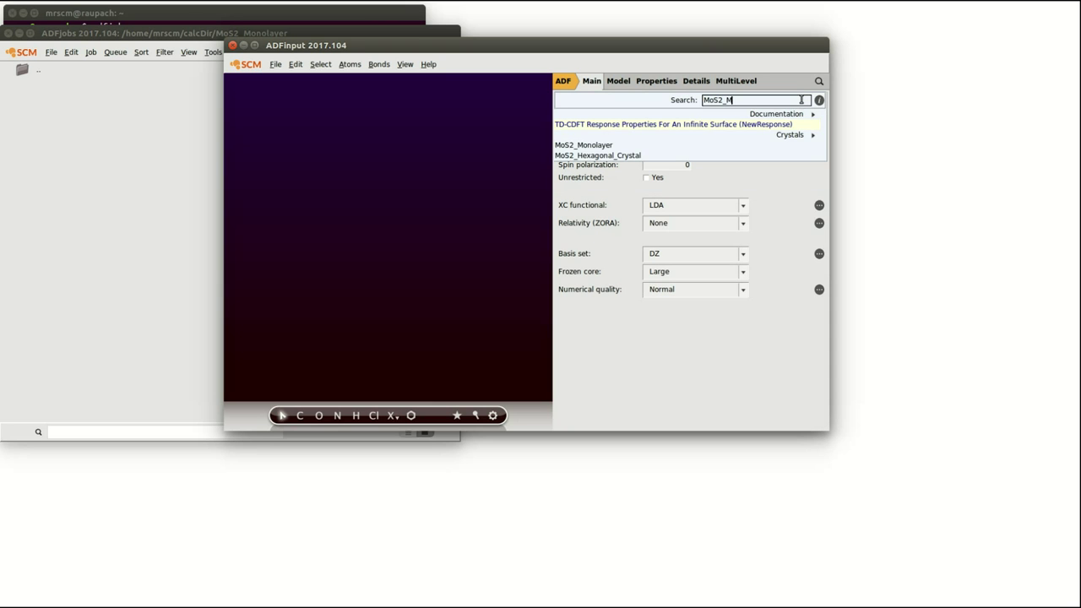
text(onolayer)
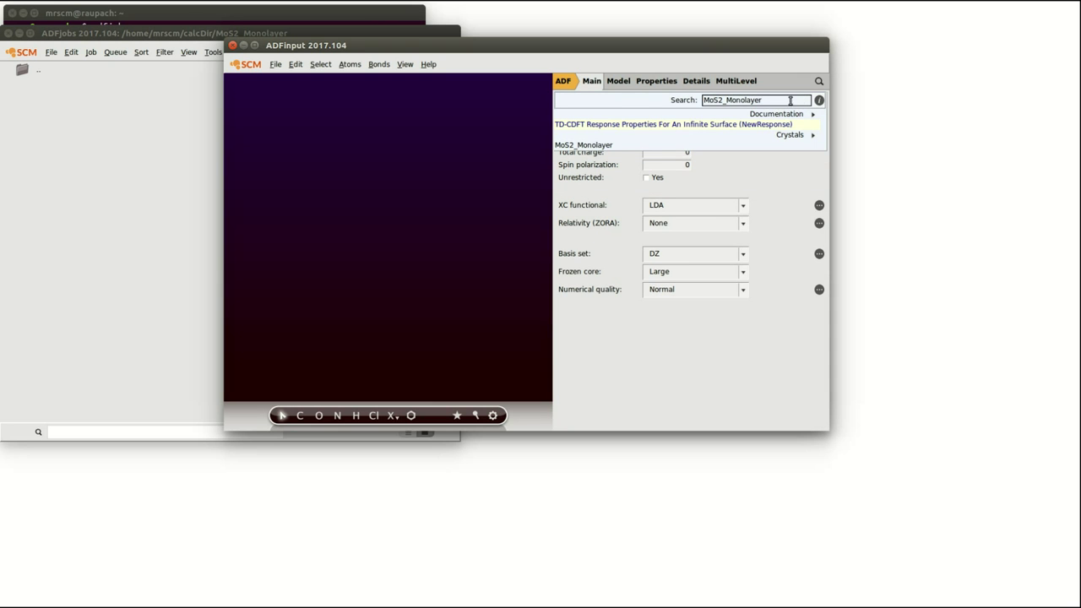
click(601, 145)
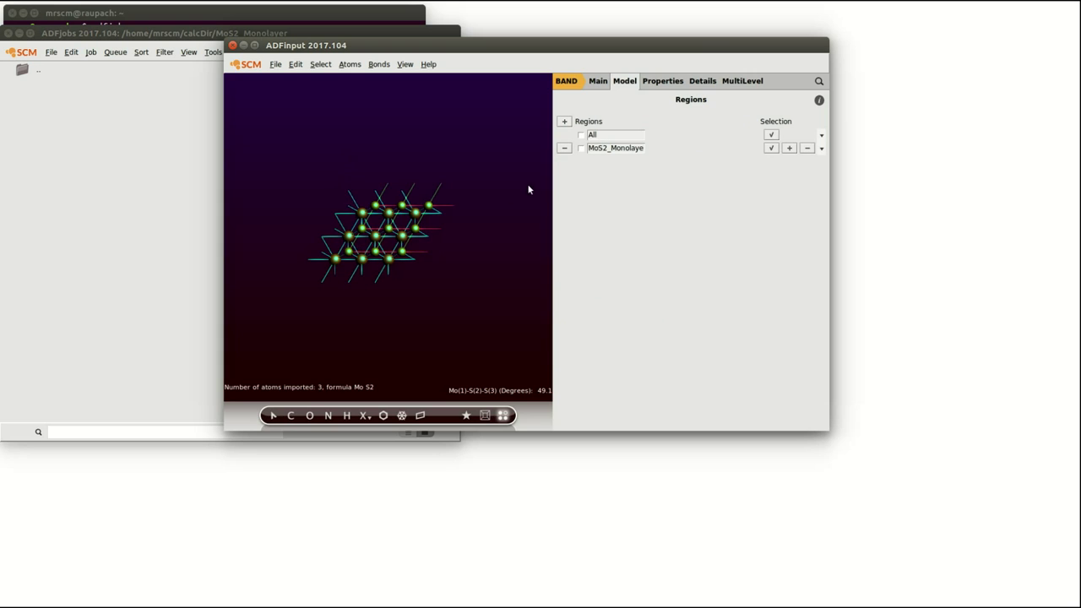
click(426, 302)
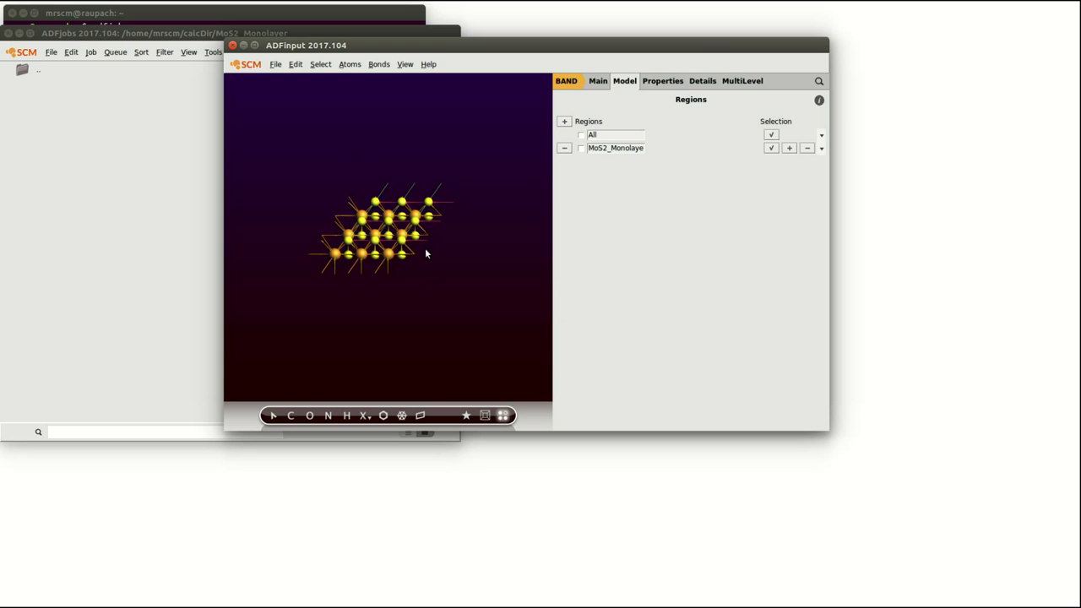
drag(426, 252, 428, 224)
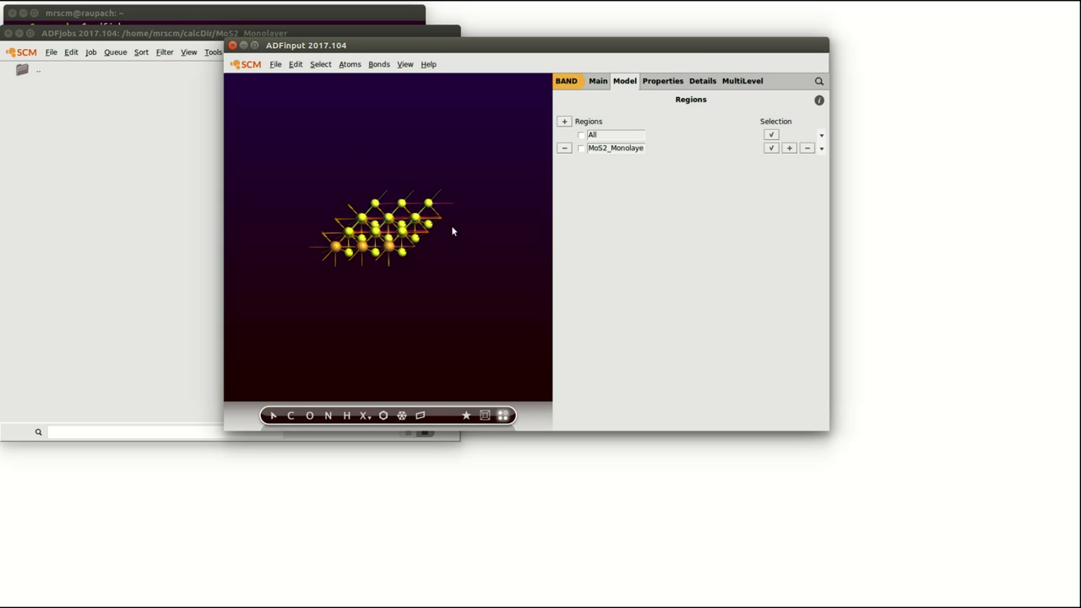
Set the main BAND options to Scalar relativity, DZP basis set and Basic numerical quality.
click(598, 83)
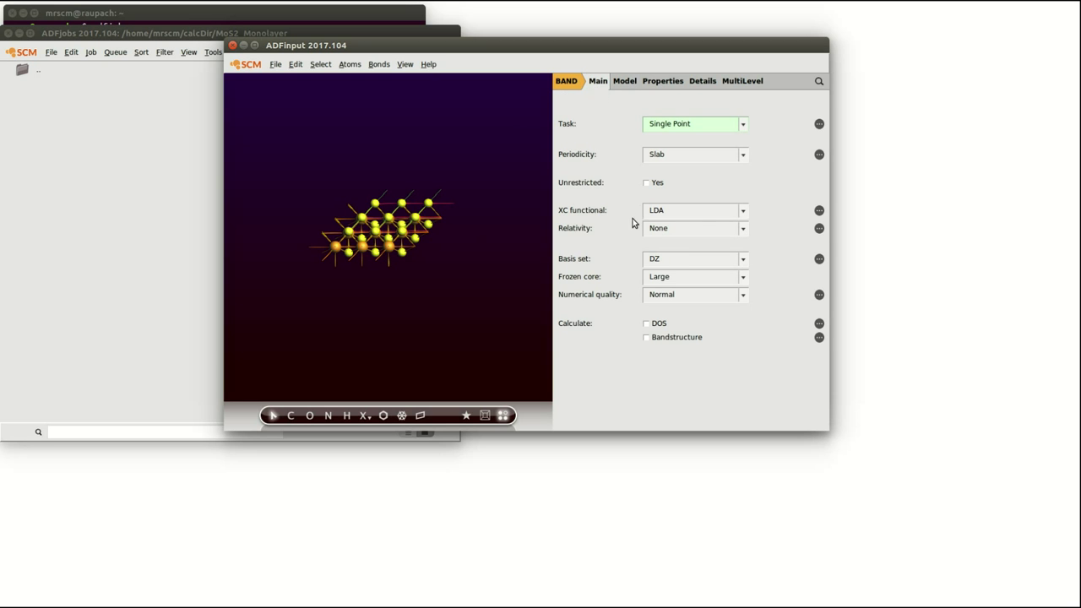
click(699, 229)
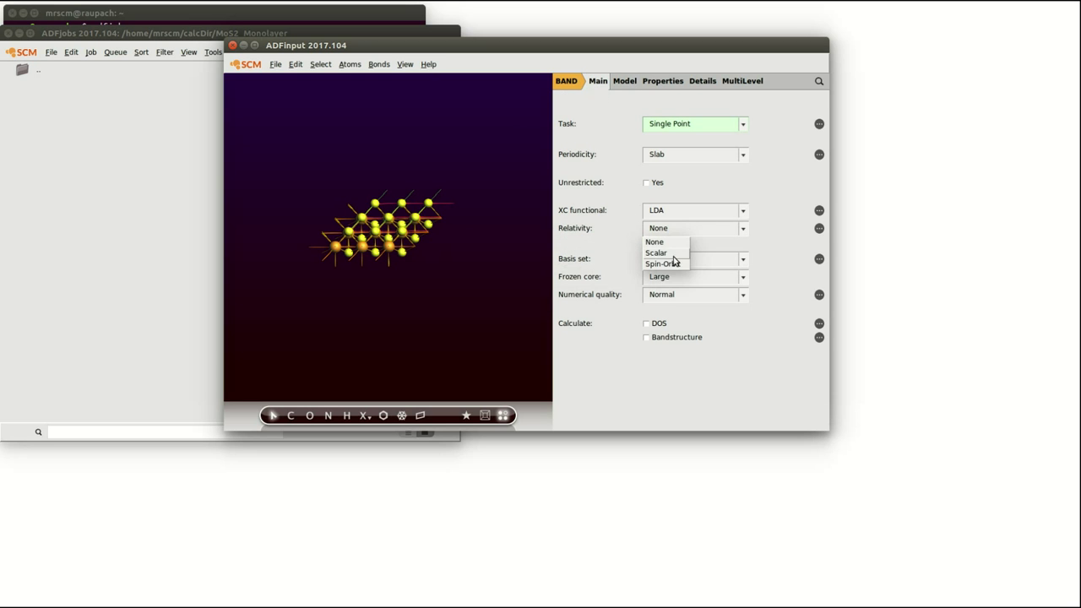
click(673, 253)
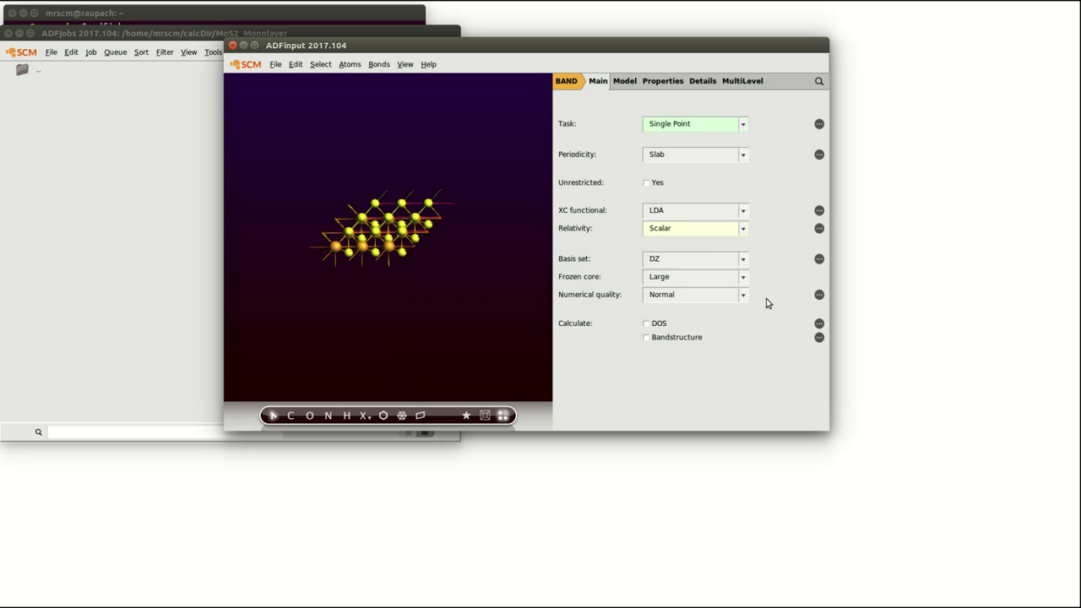
click(714, 262)
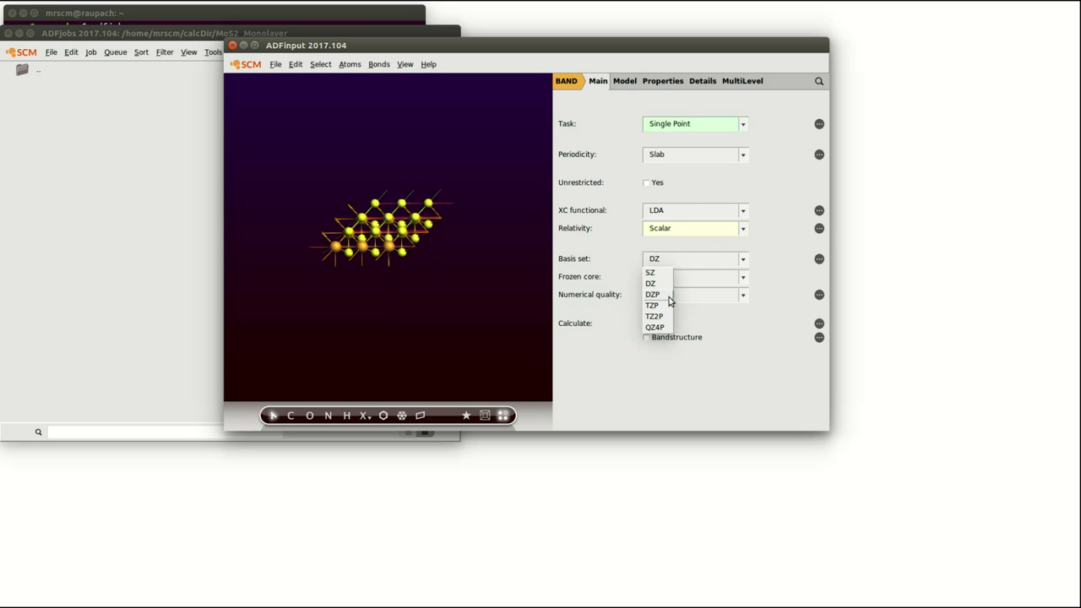
click(669, 295)
click(703, 298)
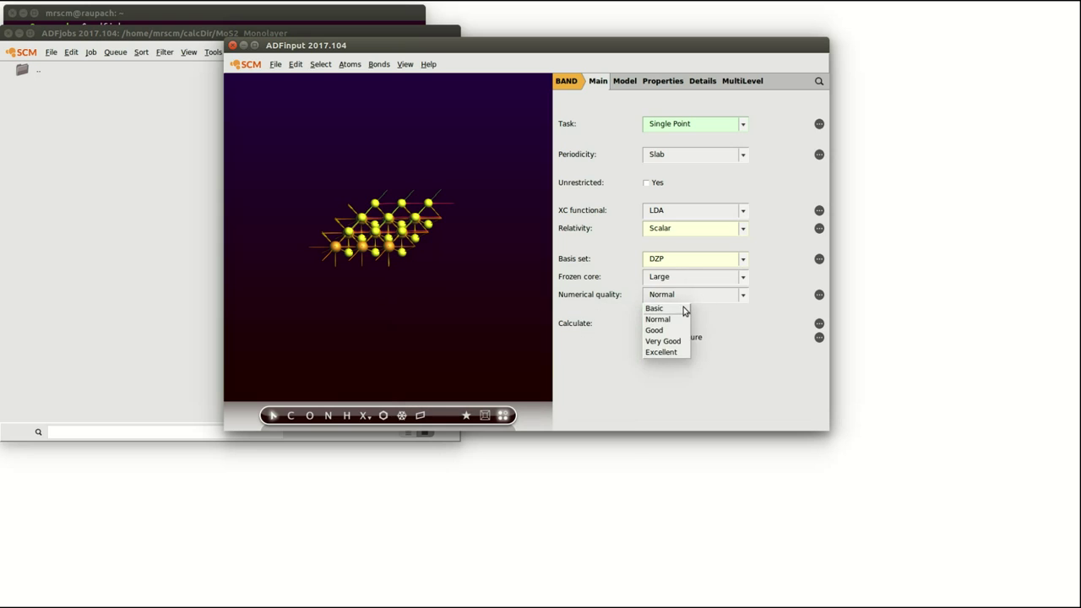
click(683, 309)
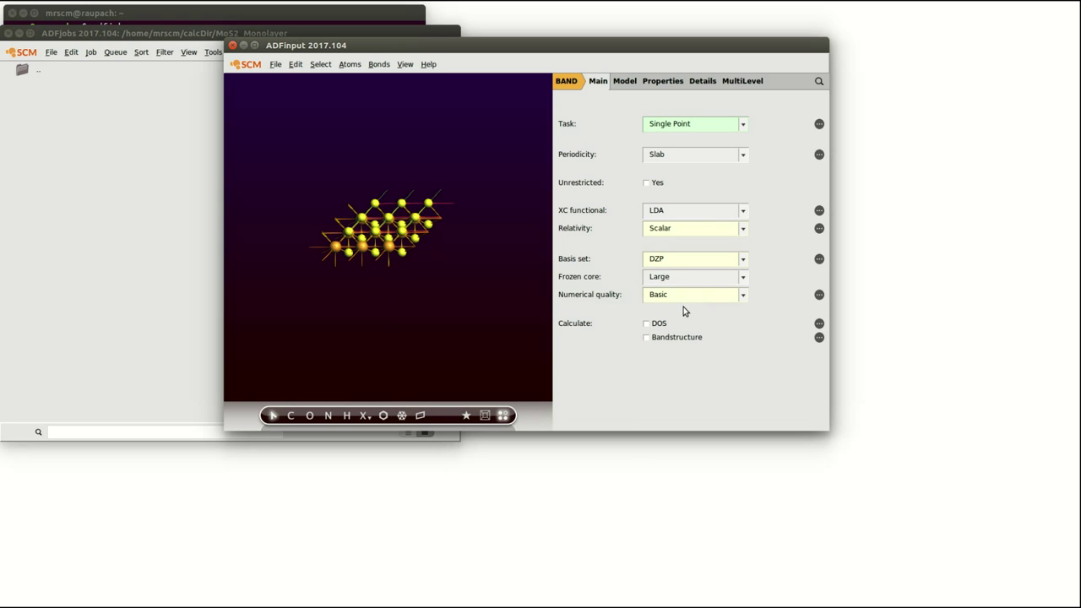
Set the k-space integration grid to 11 for K-Space 1 and 11 for K-Space 2.
click(819, 295)
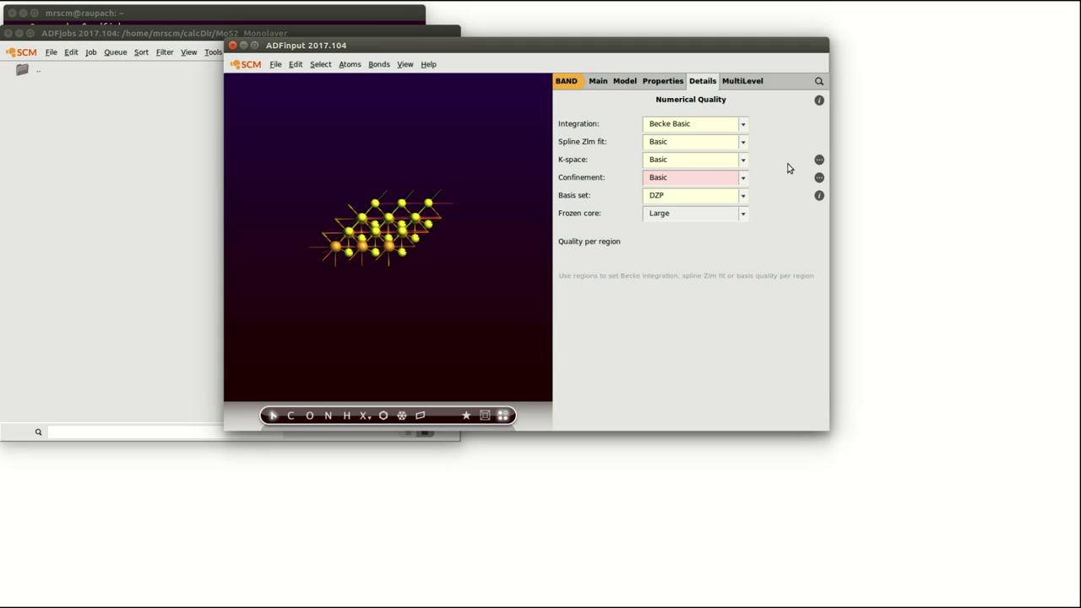
click(819, 159)
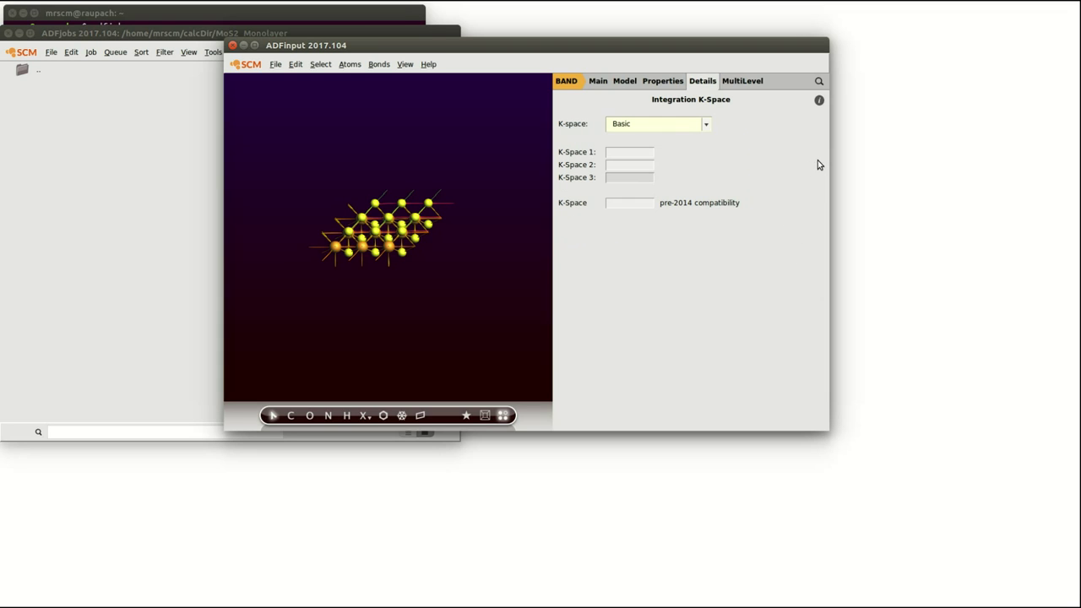
click(647, 152)
text(11)
click(650, 165)
text(11)
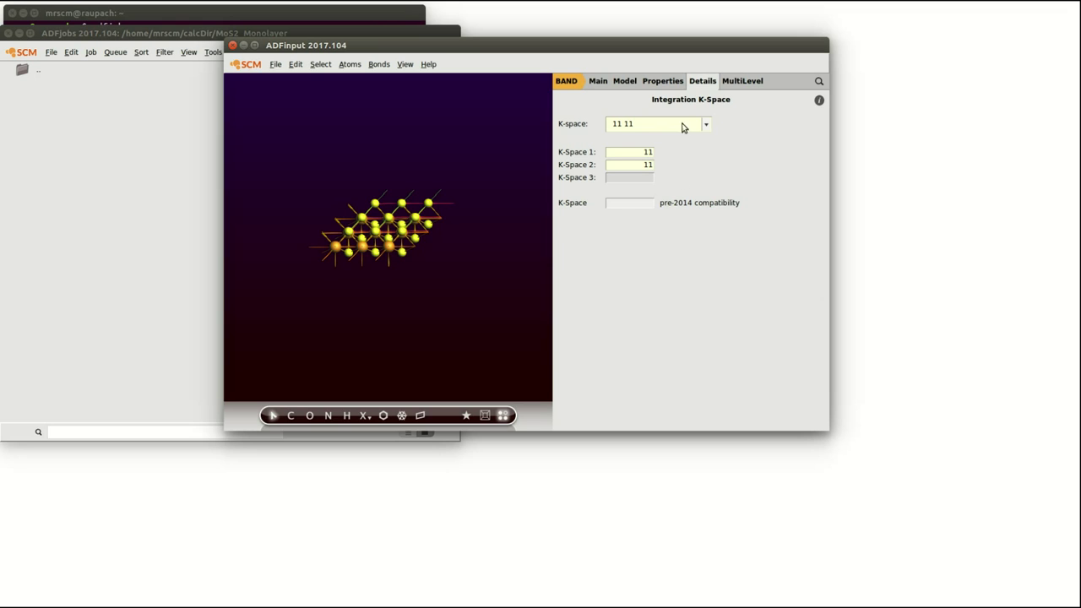
Set up the TD-CDFT dielectric function with the NewResponse method and 21 frequencies from 1 to 3 eV.
click(661, 81)
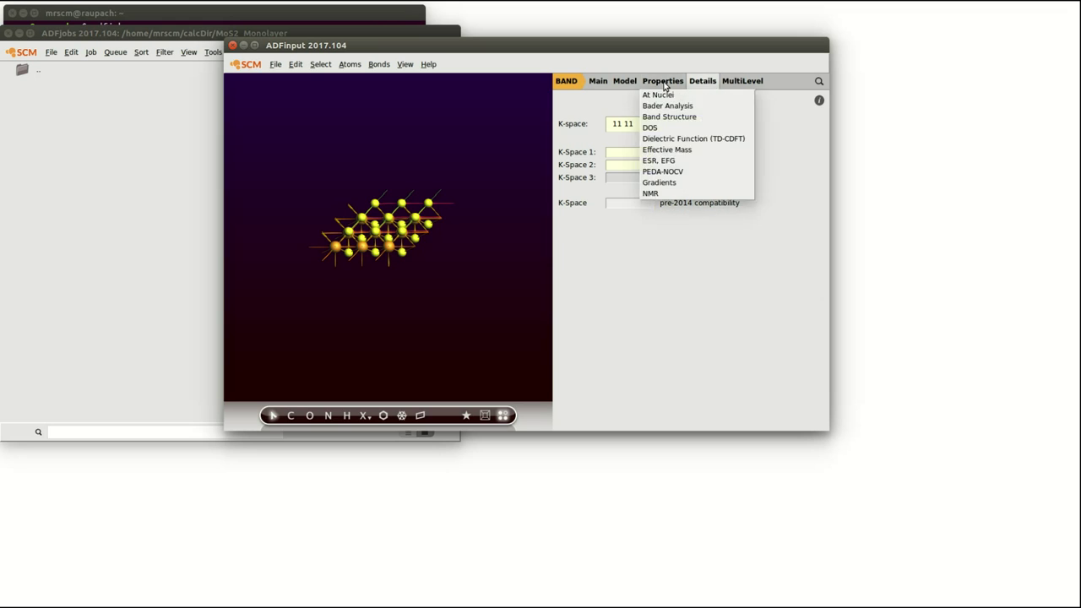
click(748, 140)
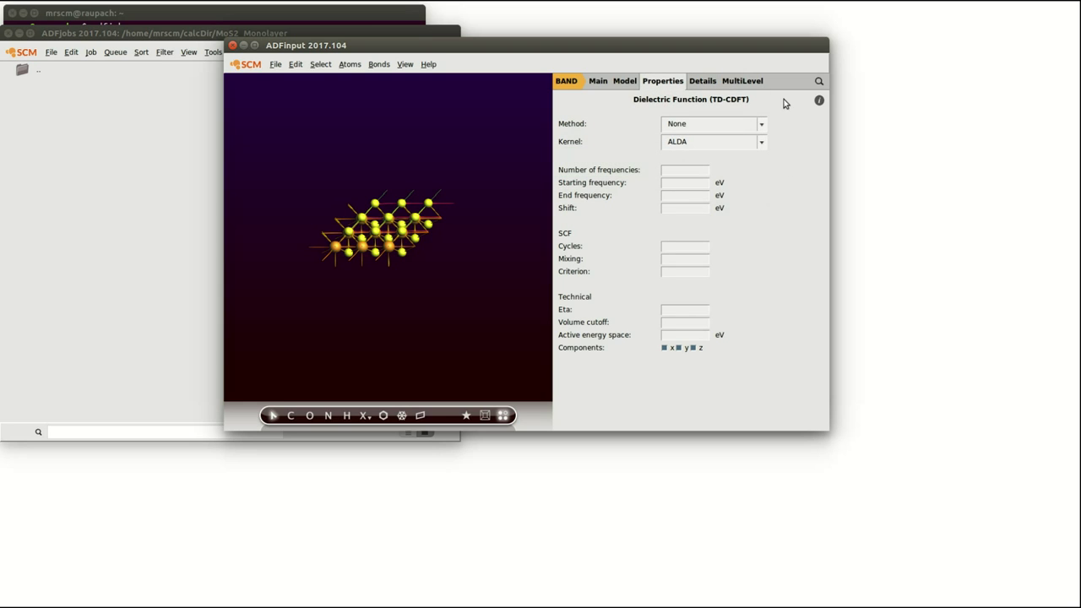
click(735, 127)
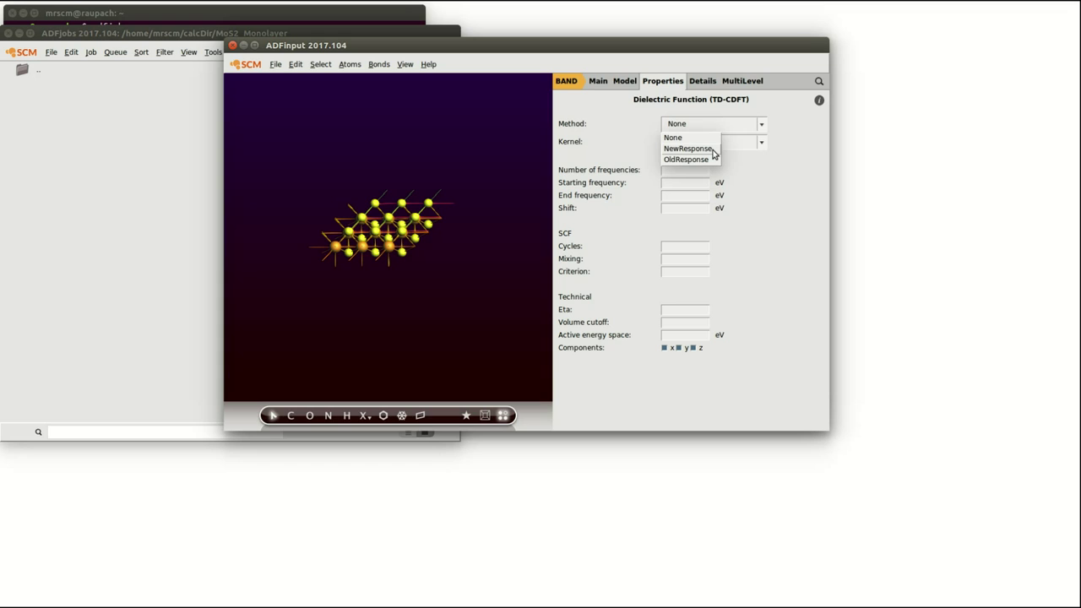
click(714, 150)
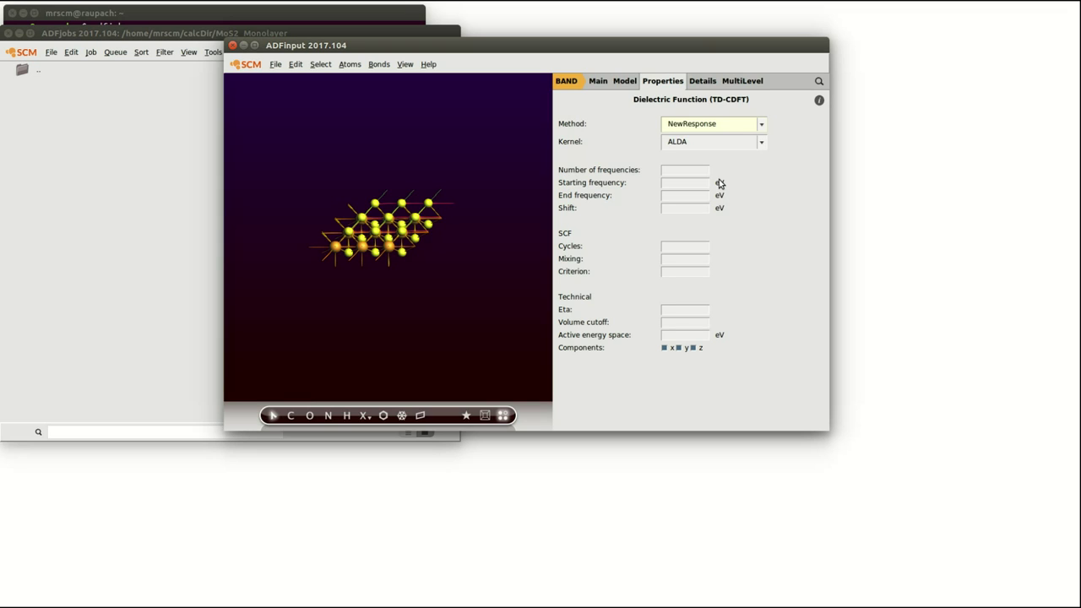
click(708, 172)
text(21)
key(Tab)
text(1)
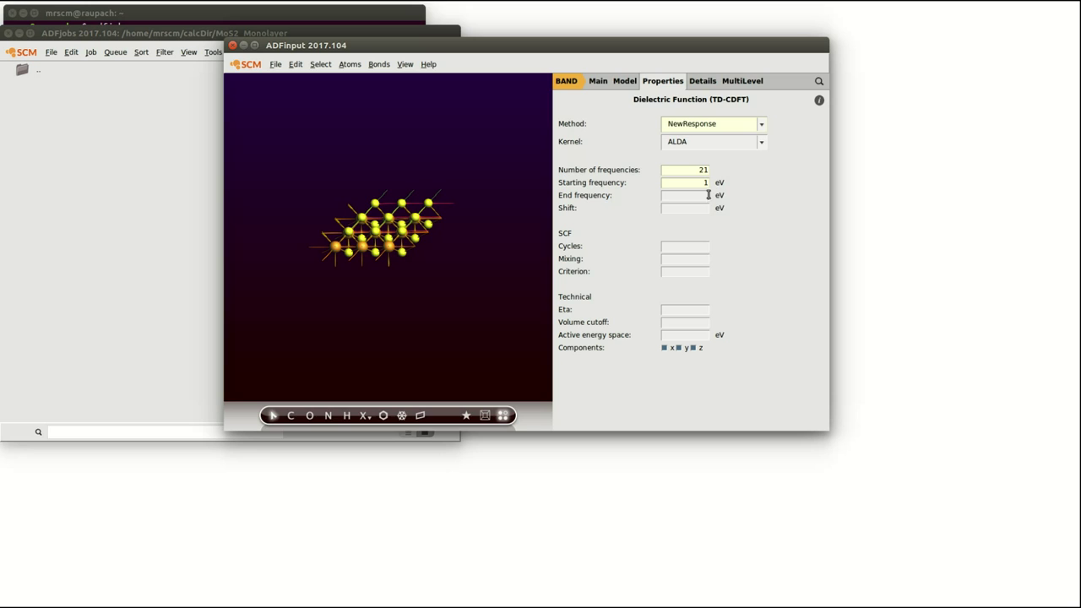
key(Tab)
text(3)
Set the response SCF criterion to 0.1 and the active energy space to 1 eV, and exclude the z component.
text(0.1)
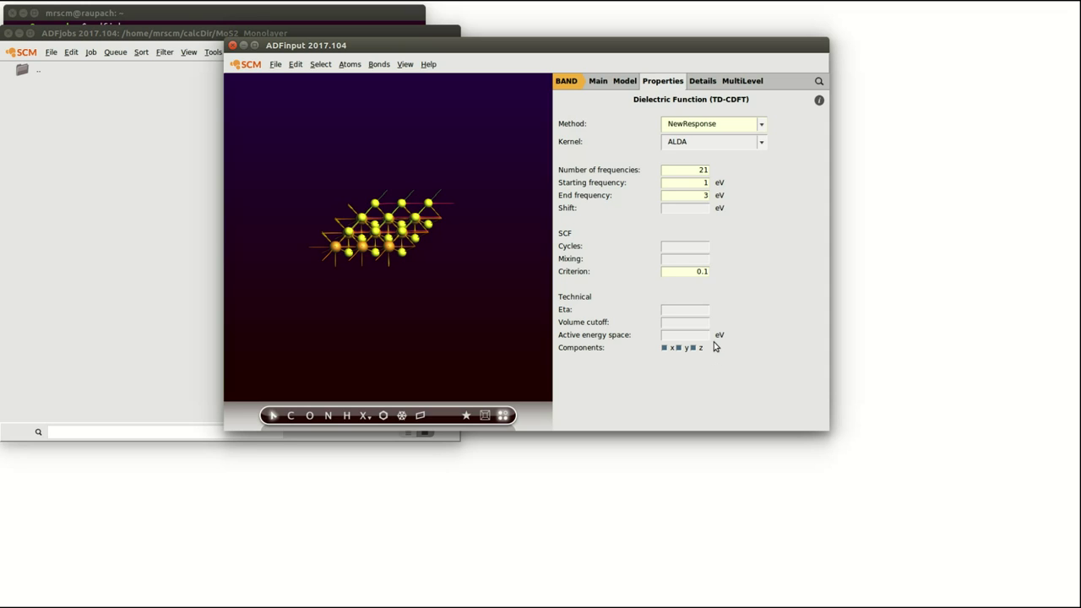
text(1)
click(707, 334)
text(1)
click(693, 348)
Run the calculation, saving the input as MoS2_TDCDFT and accepting the symmetry adjustment.
click(276, 65)
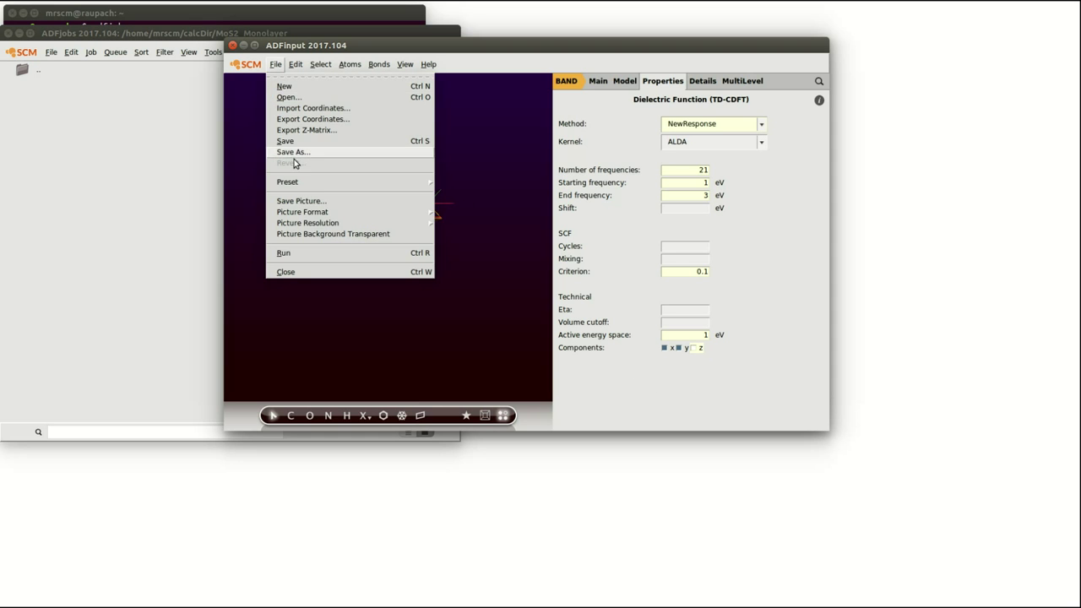
click(312, 254)
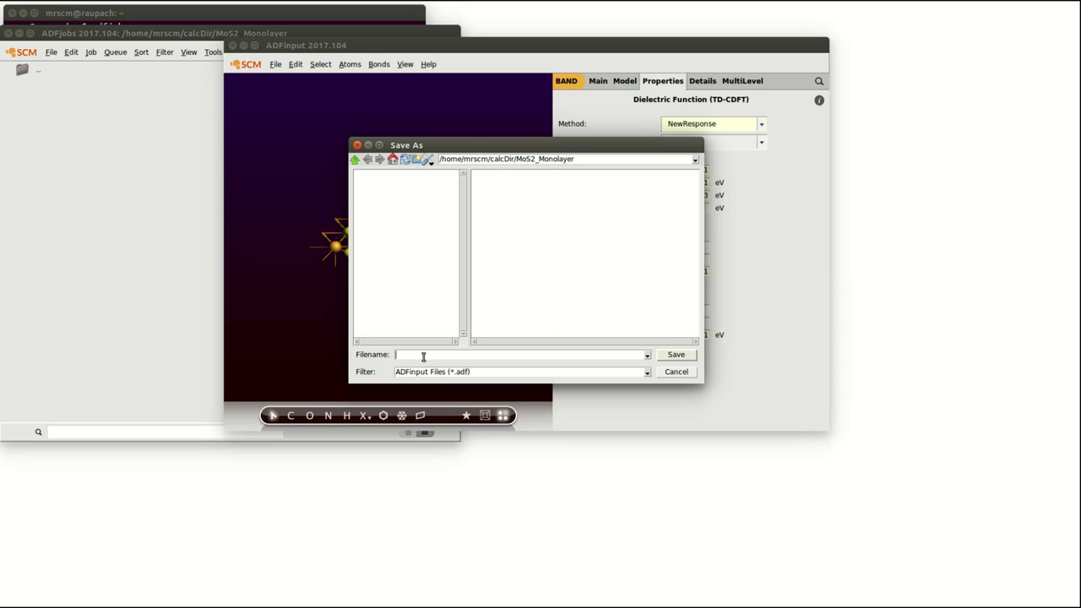
text(MoS2_TDCDFT)
key(Return)
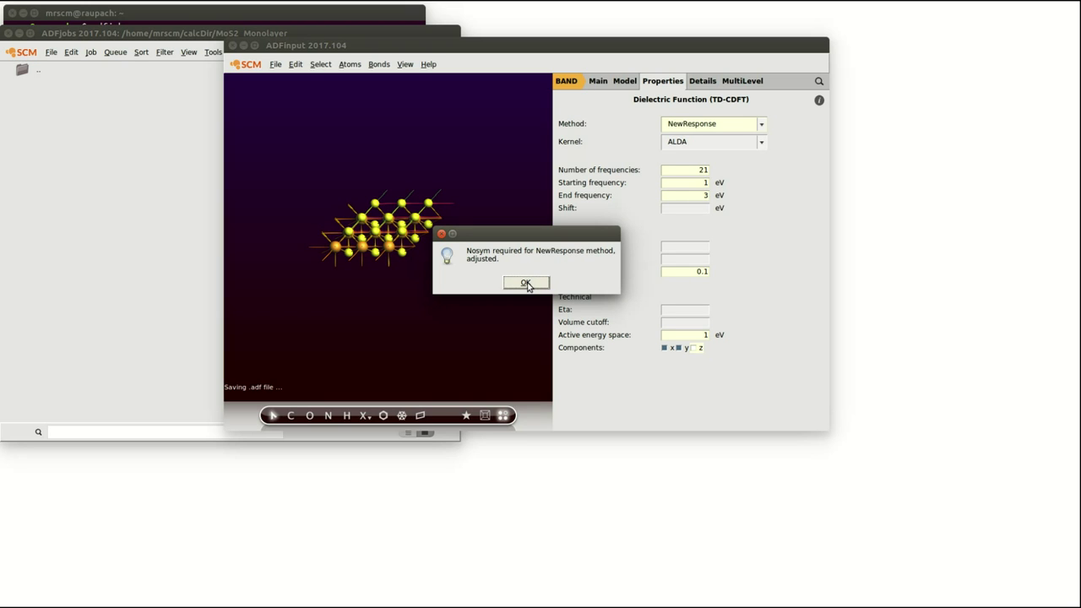
click(526, 284)
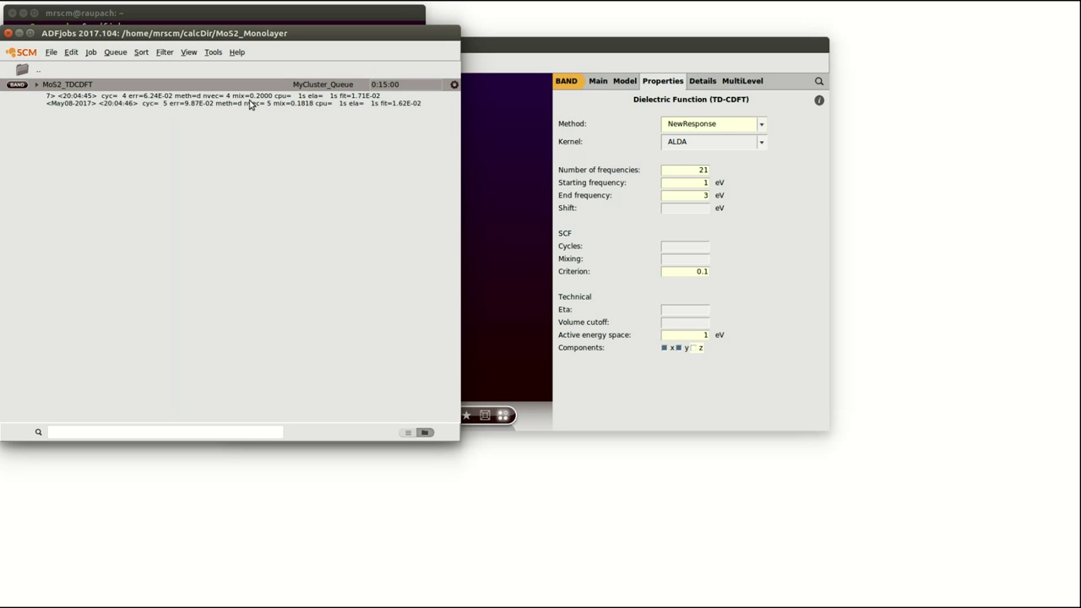
Open the logfile of the running MoS2_TDCDFT job to follow its progress.
click(250, 102)
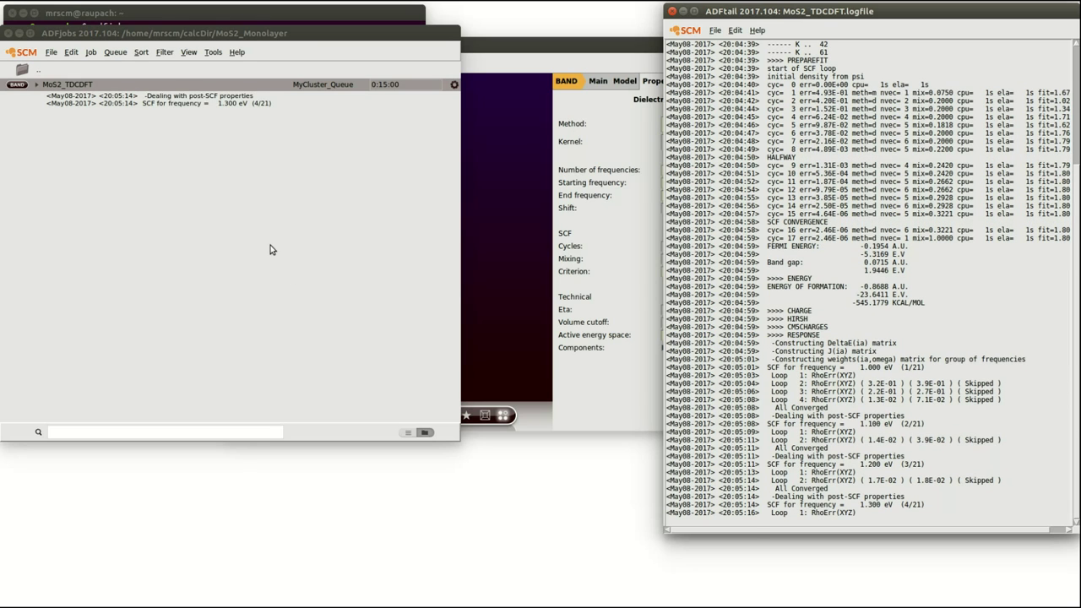
Create a new queue from the PBS template, set its prolog command to source $HOME/adfrepo/adf2017.104/adfbashrc.sh, and save it.
click(115, 52)
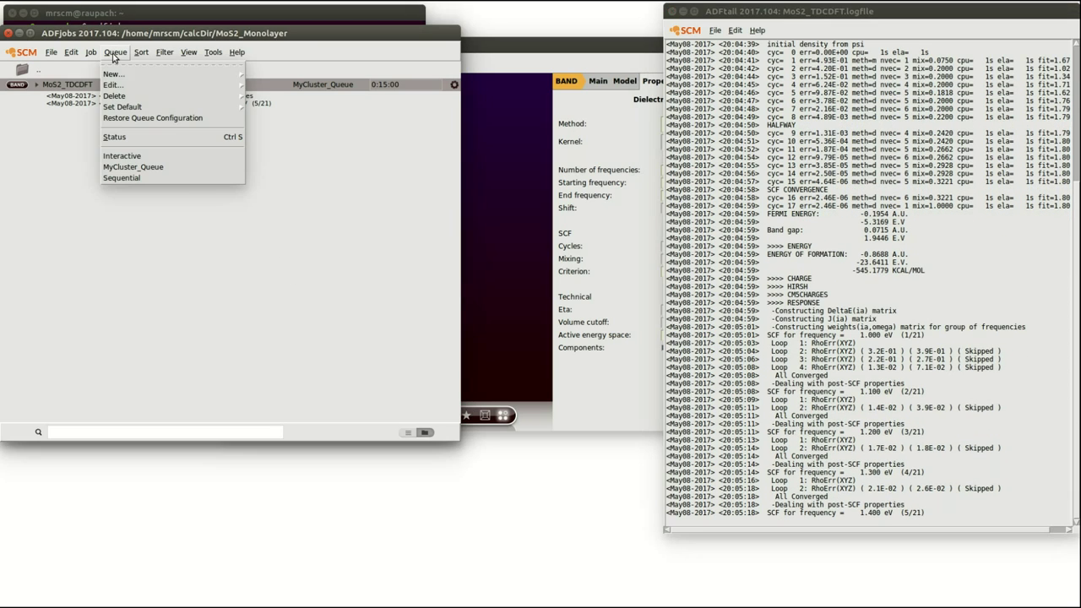
mouse_move(129, 76)
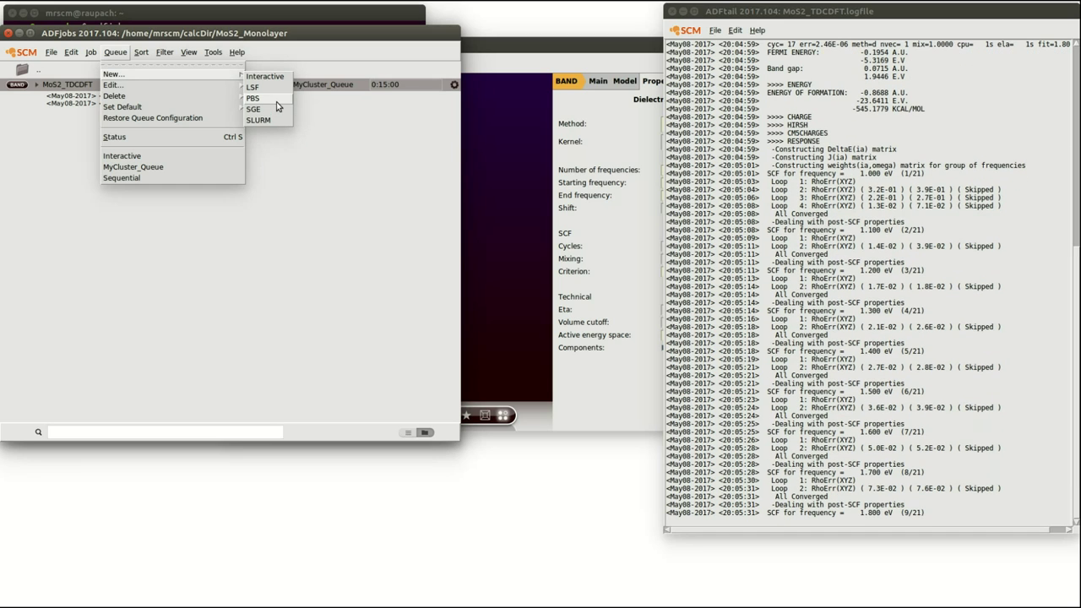
click(278, 101)
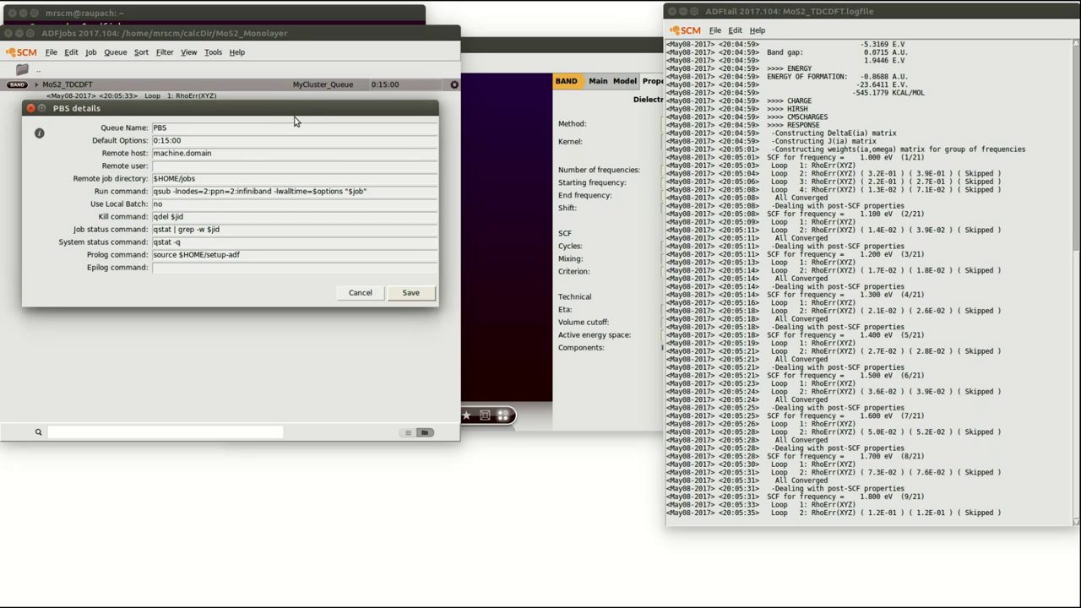
drag(294, 112, 448, 120)
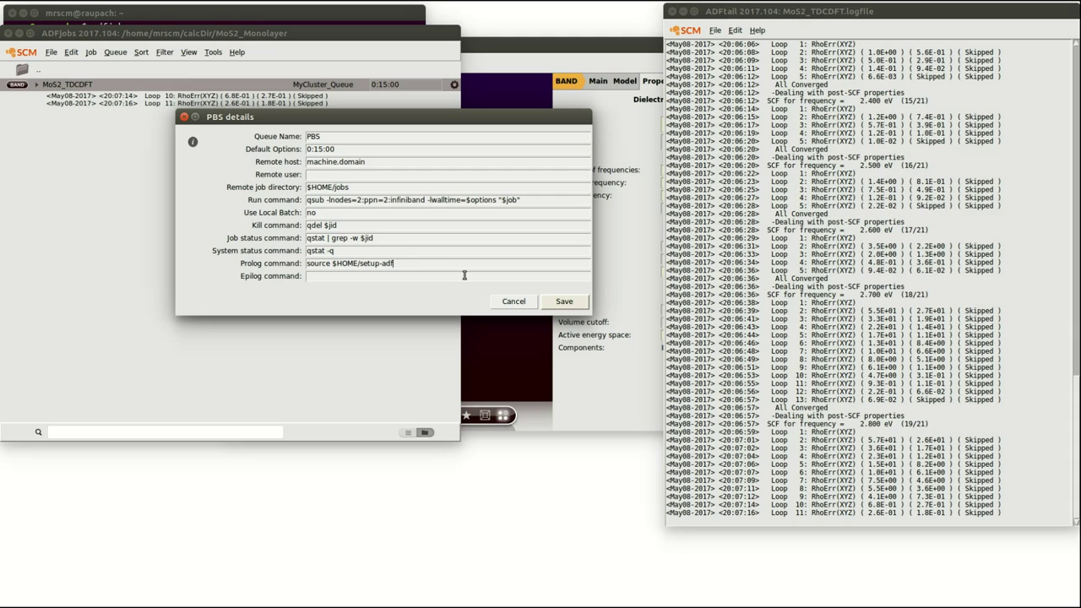
key(BackSpace)
key(BackSpace)
key(BackSpace)
key(BackSpace)
key(BackSpace)
key(BackSpace)
key(BackSpace)
key(BackSpace)
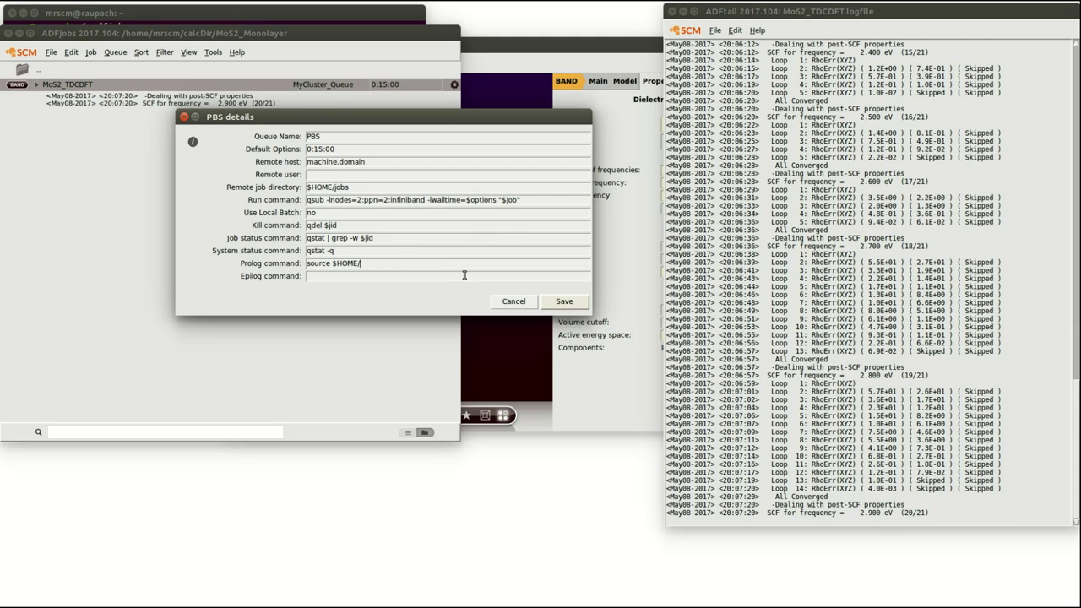
text(adfr)
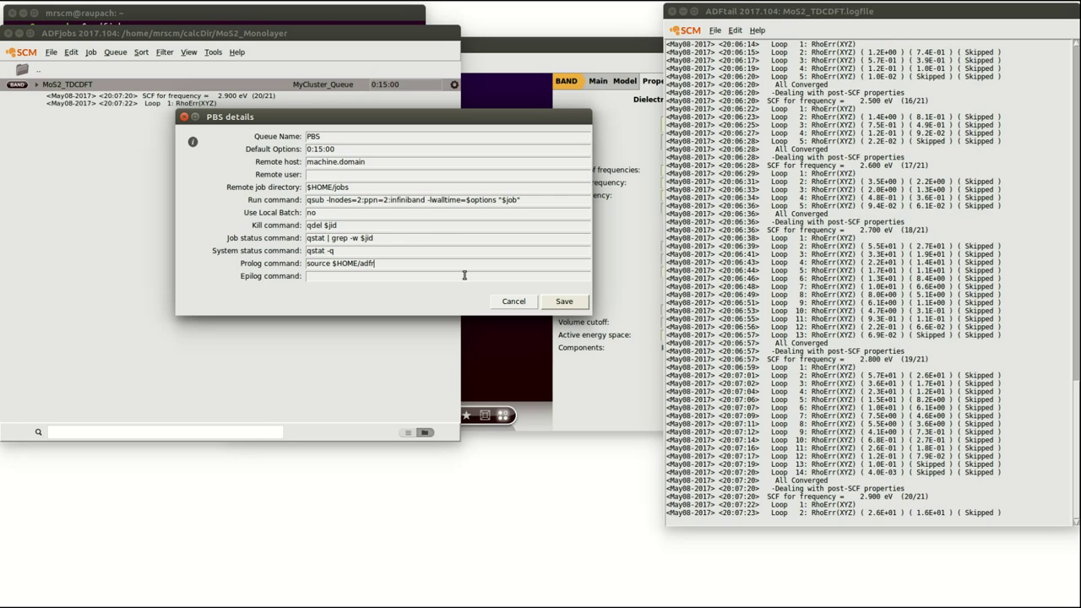
text(epo/adf2017.)
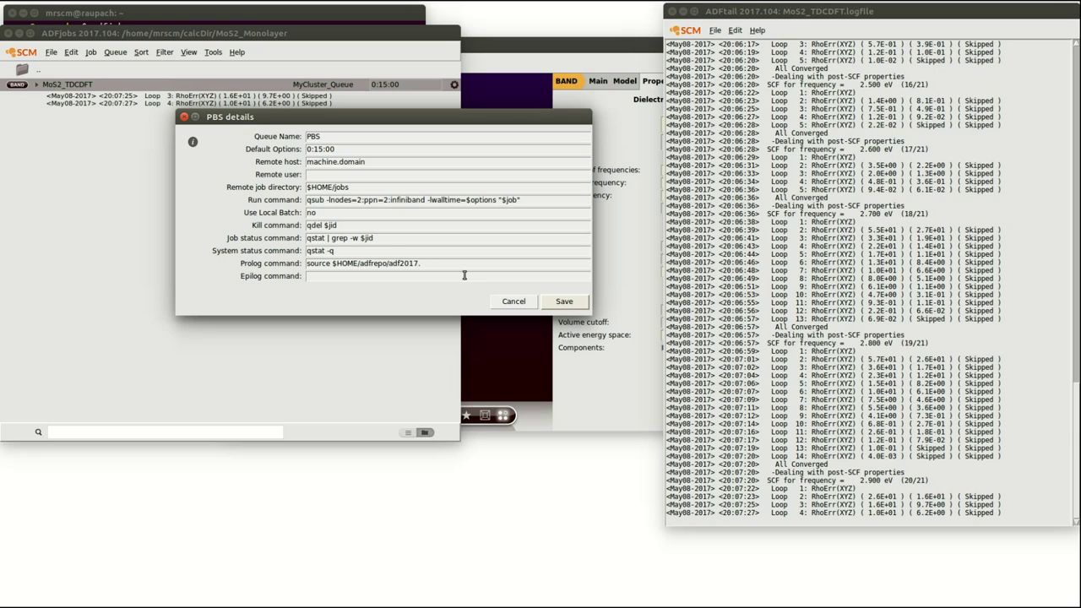
text(104)
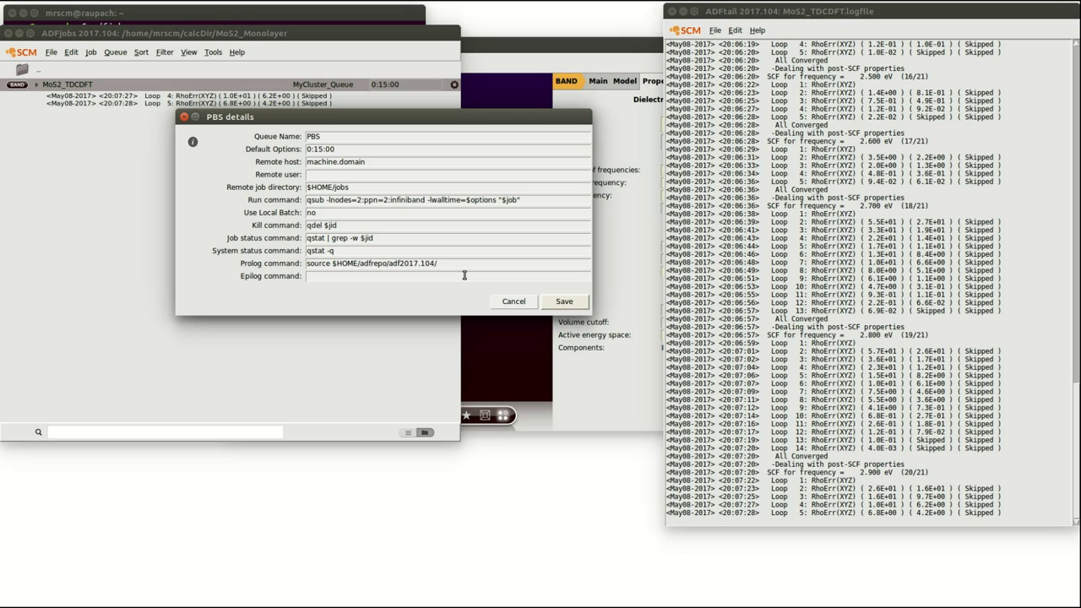
text(/adfbashr)
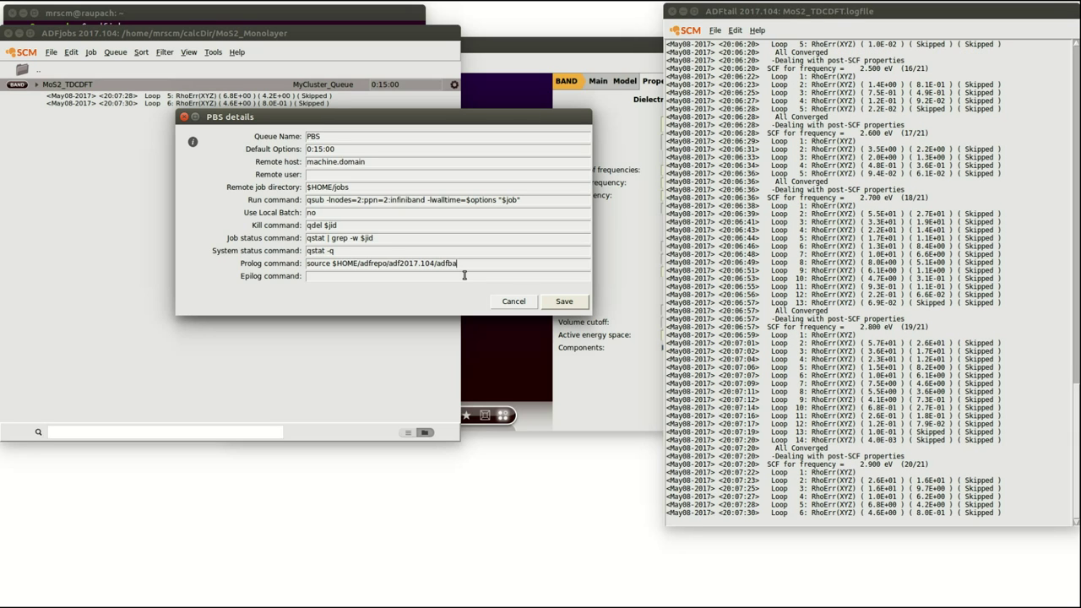
text(c.sh)
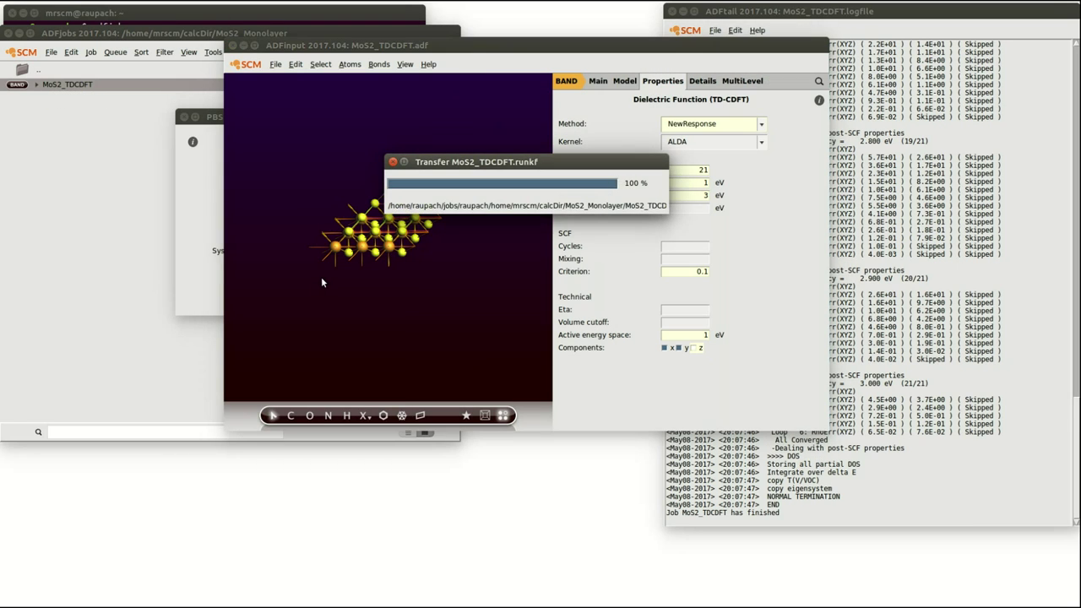
click(217, 122)
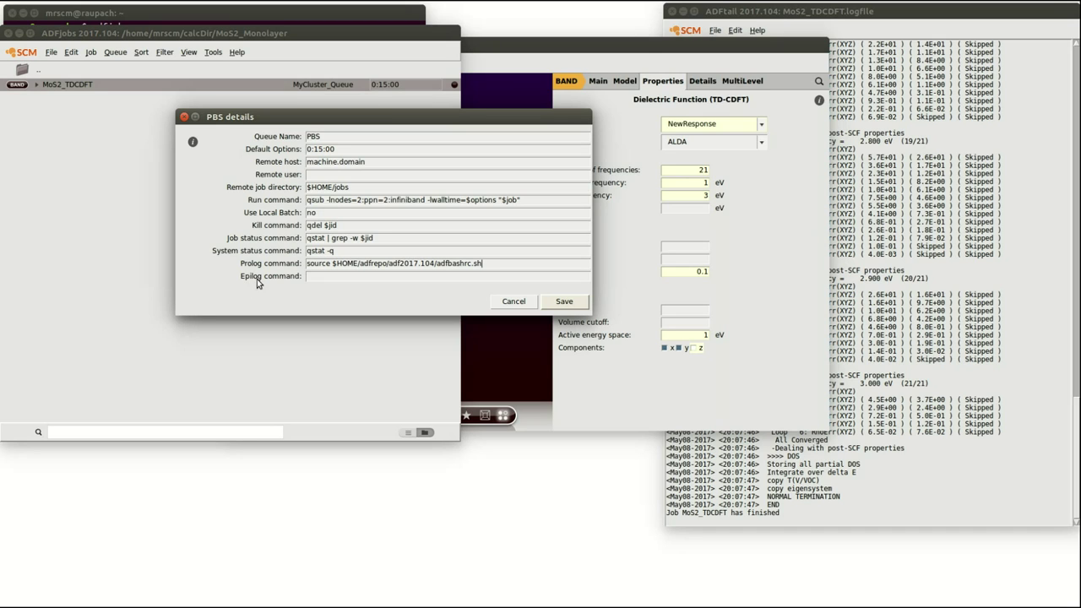
click(567, 308)
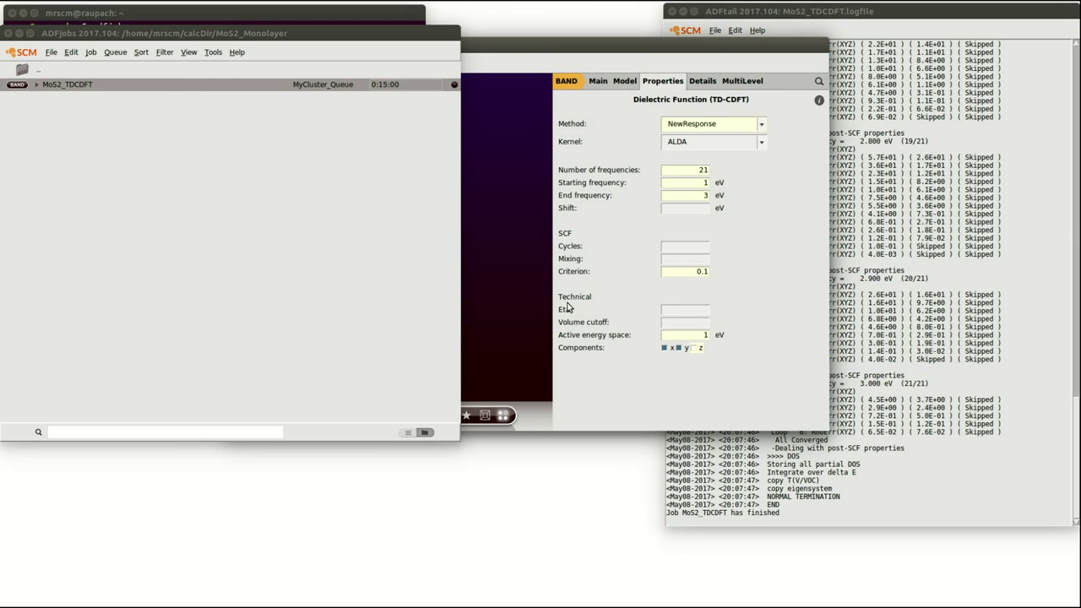
Select the MoS2_TDCDFT job and review the queues available to it and the default queue choices.
click(211, 118)
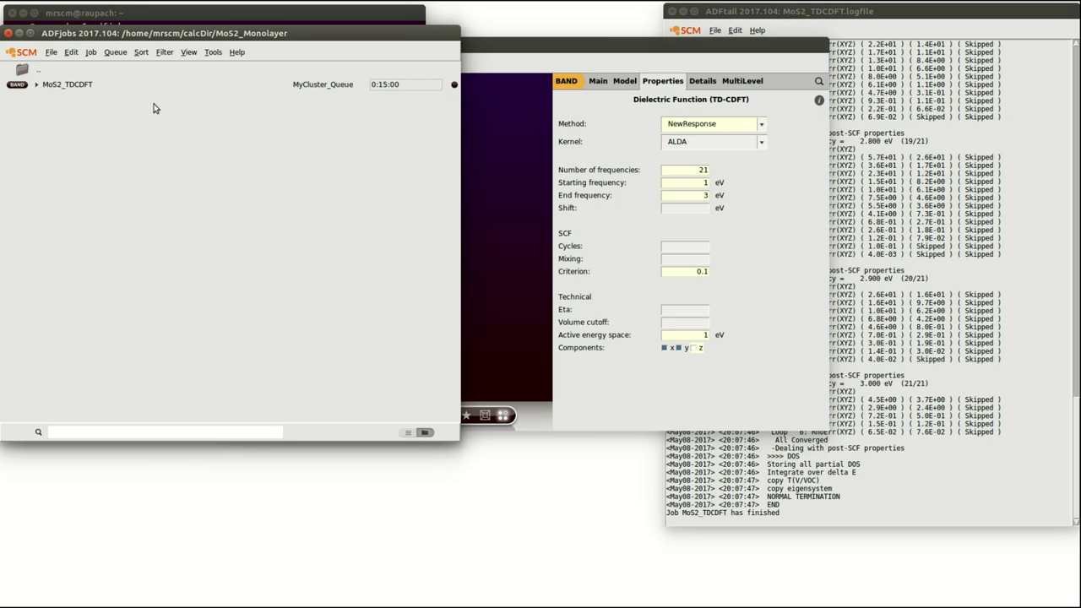
click(131, 87)
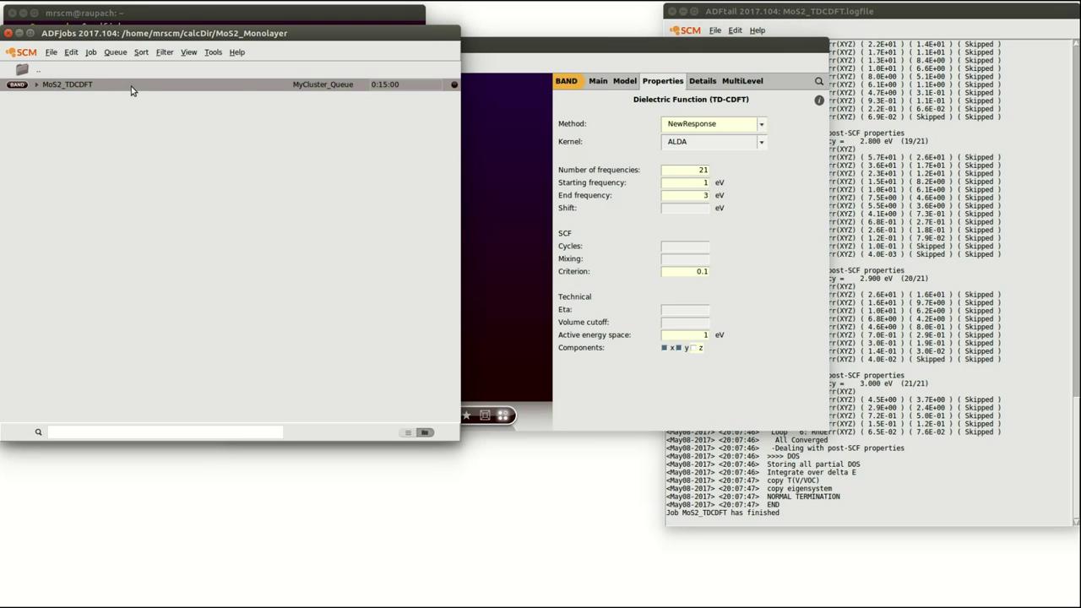
click(116, 52)
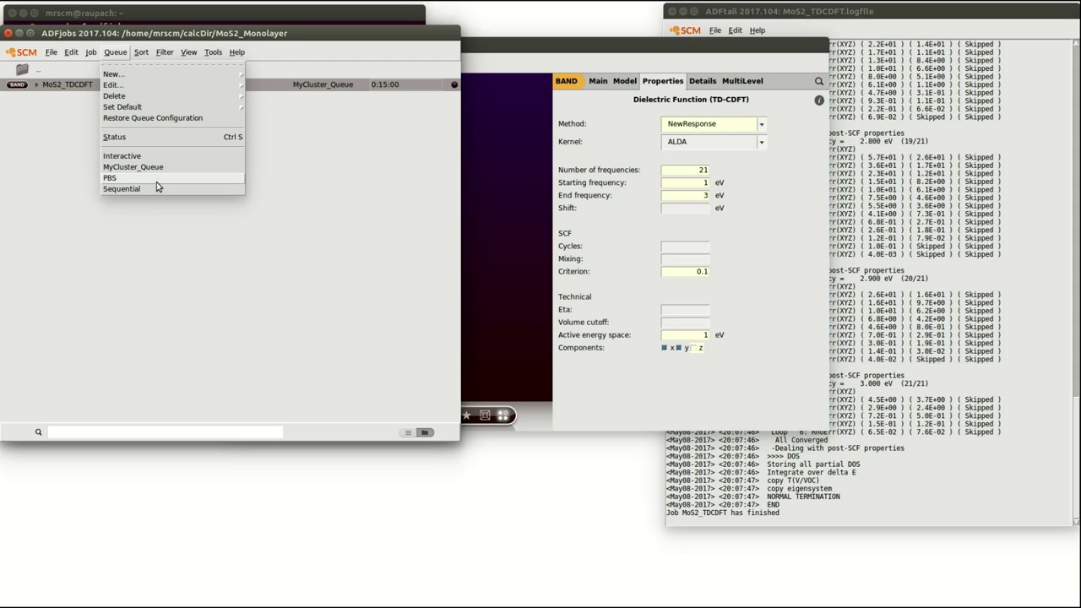
mouse_move(210, 110)
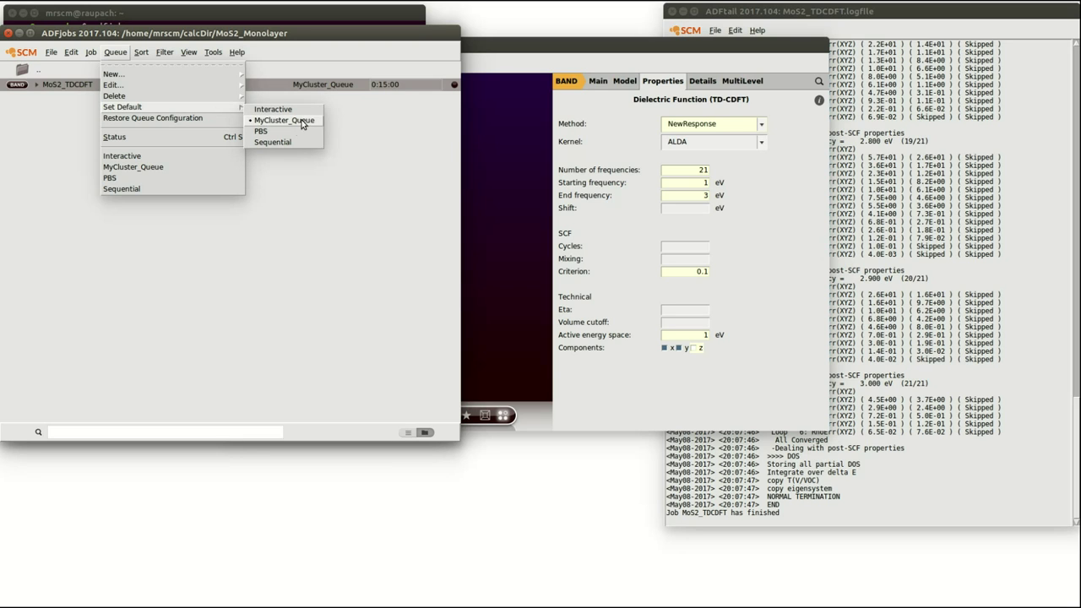
click(439, 330)
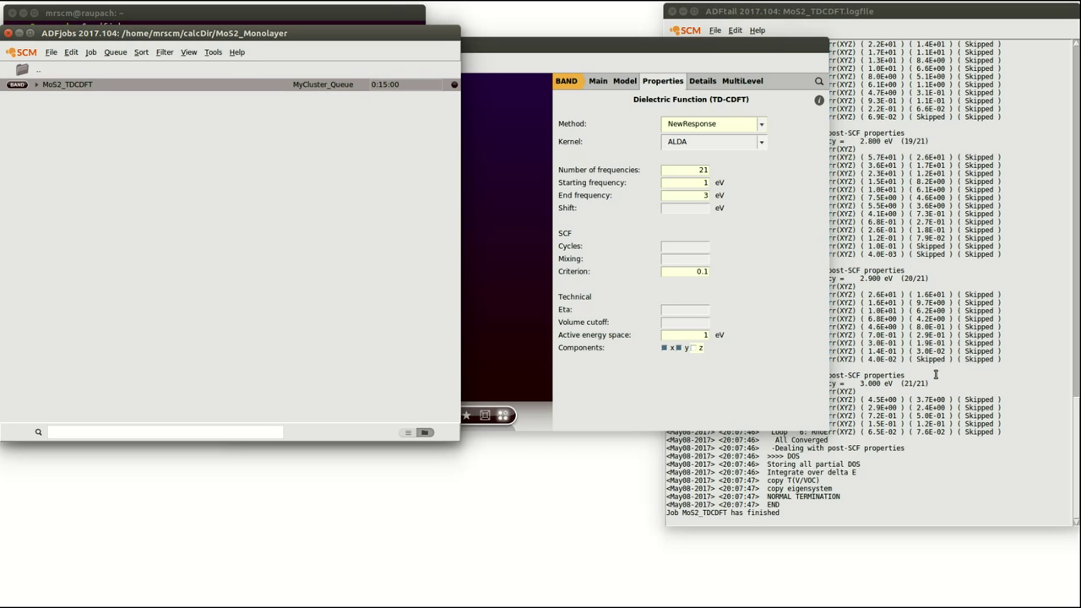
Check the end of the MoS2_TDCDFT logfile and open the job's calculated dielectric function in ADFspectra.
click(877, 272)
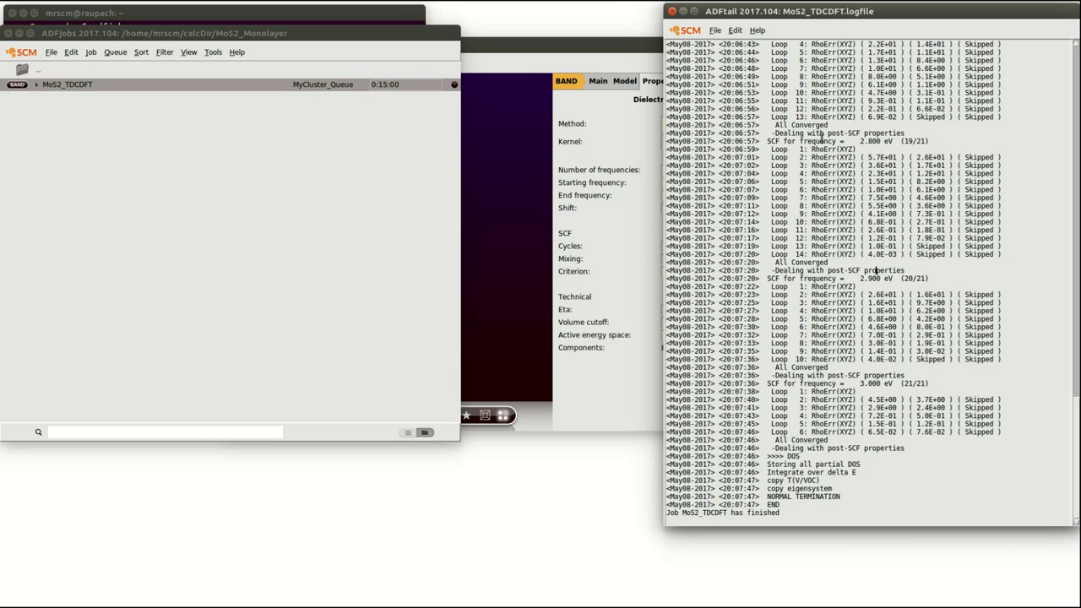
click(621, 63)
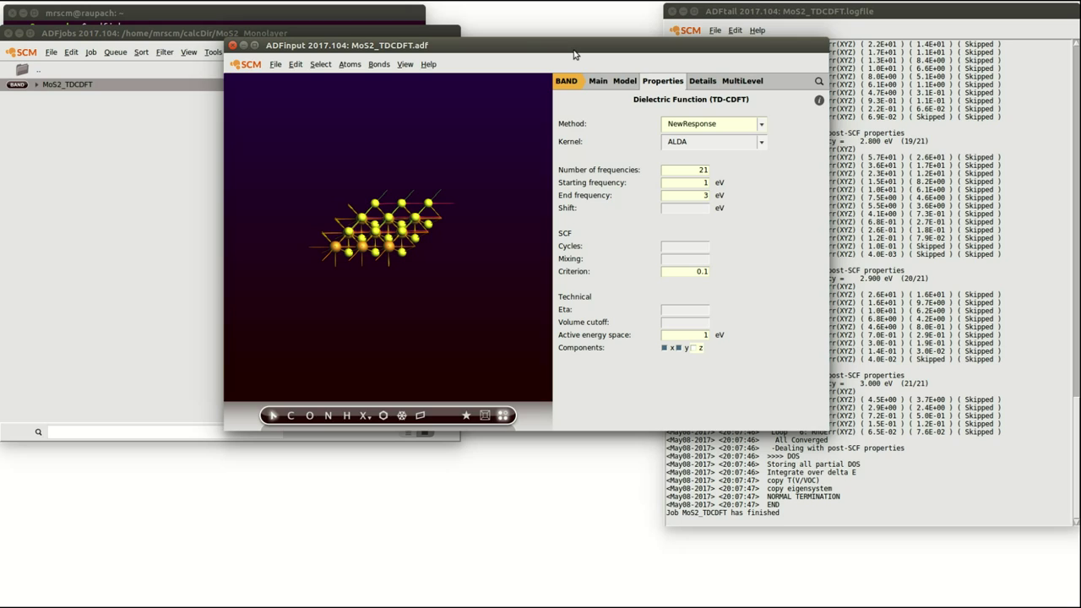
click(249, 69)
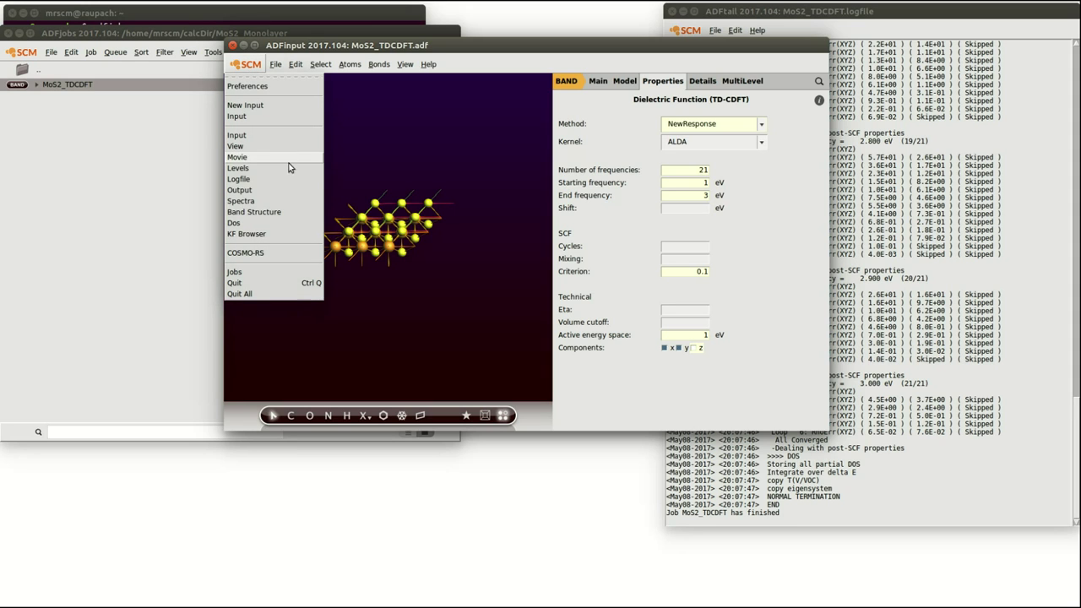
click(272, 202)
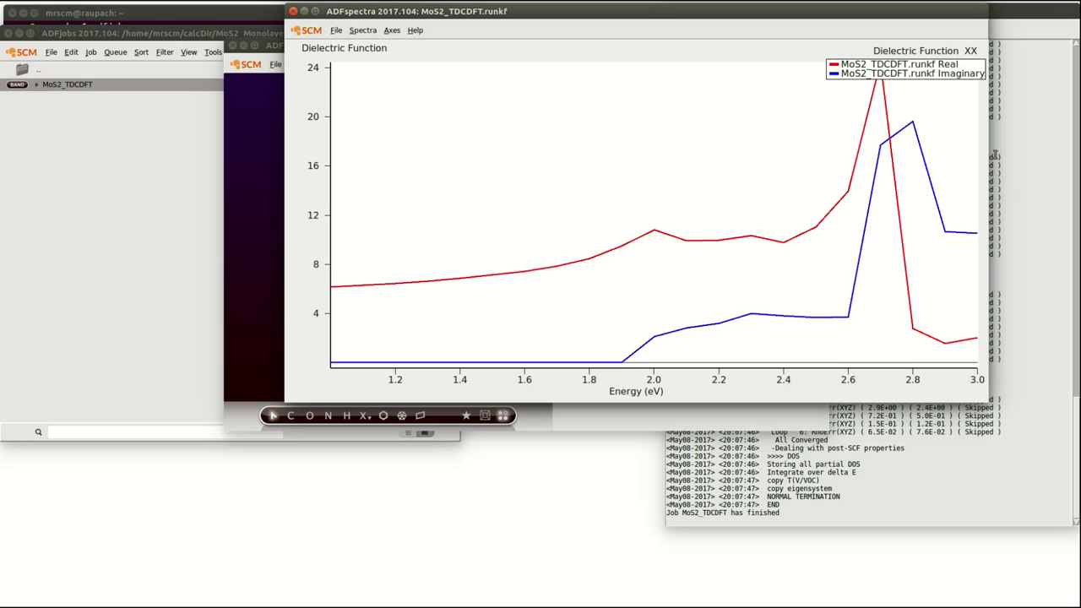
Move the dielectric function plot's legend to the plot's upper-left area, clear of the curves, and close the spectrum.
drag(937, 76, 456, 93)
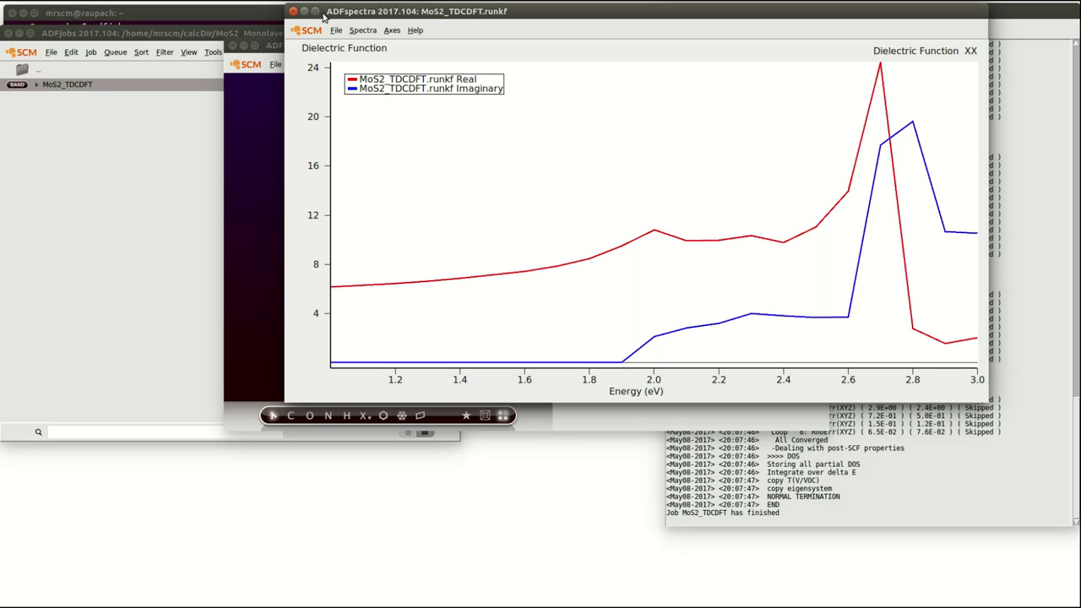
click(293, 12)
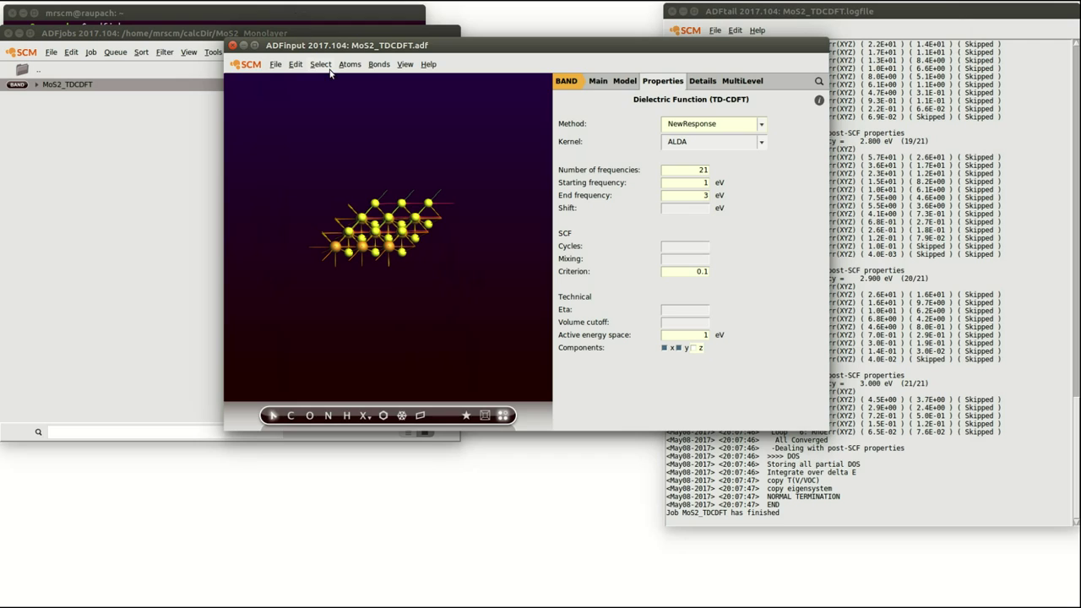